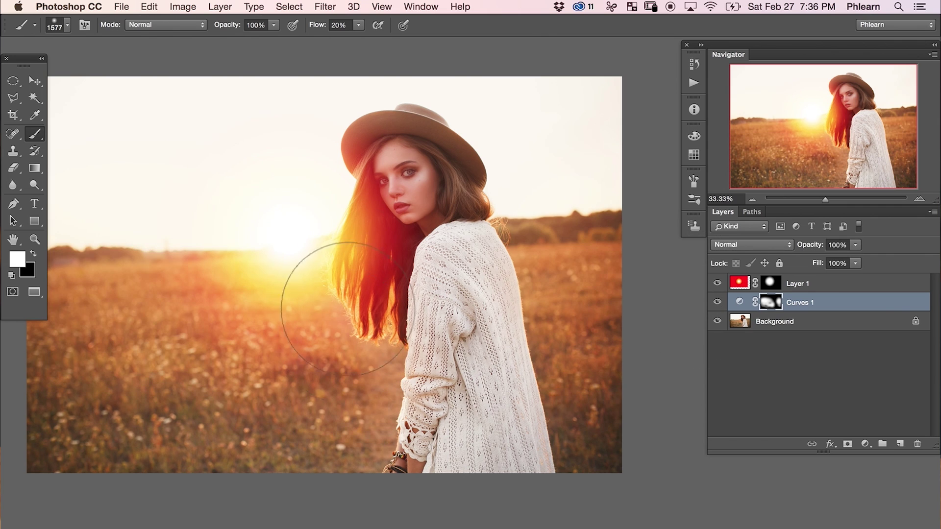
Select the red glow layer, Layer 1, and add a Color Balance adjustment layer above it
left_click(739, 283)
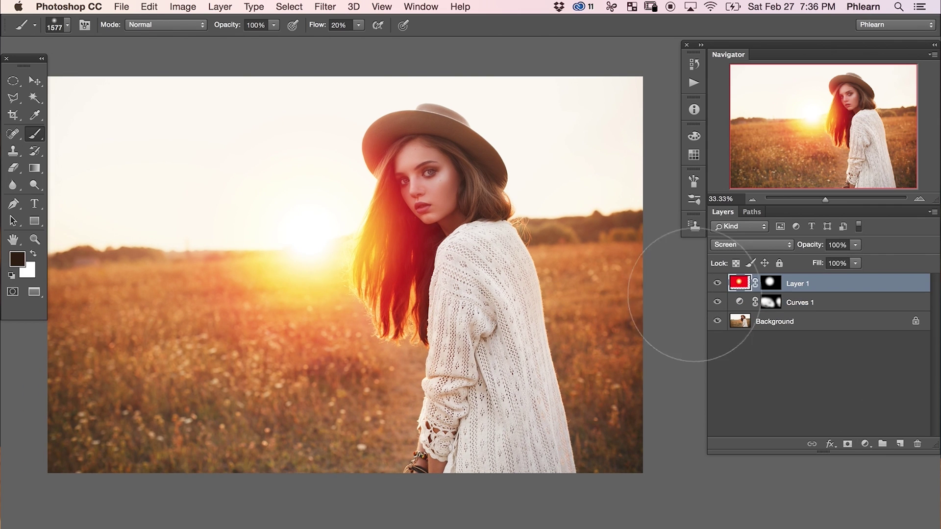
left_click(864, 444)
left_click(470, 231)
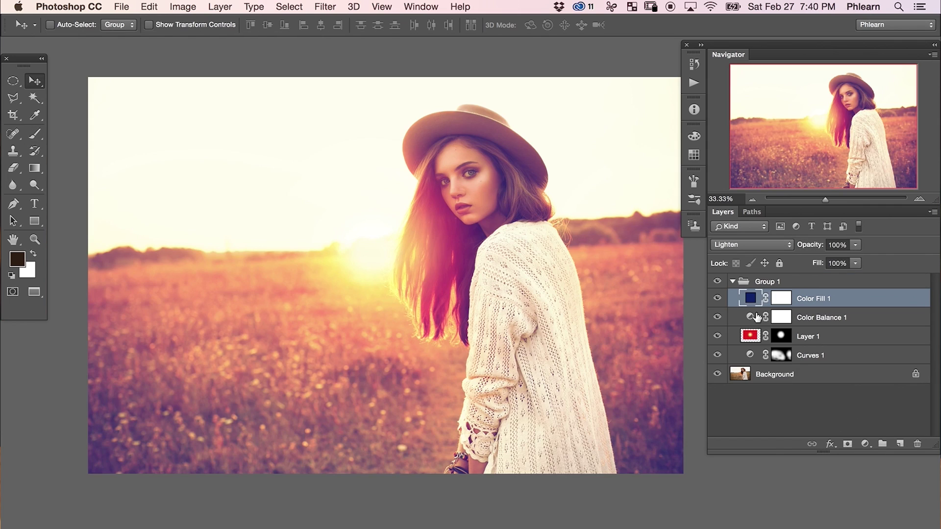
Compare the image with and without Color Fill 1, and change the fill to a lighter muted blue, about 28377f
left_click(717, 299)
left_click(717, 298)
double_click(749, 301)
left_click_drag(204, 225, 190, 265)
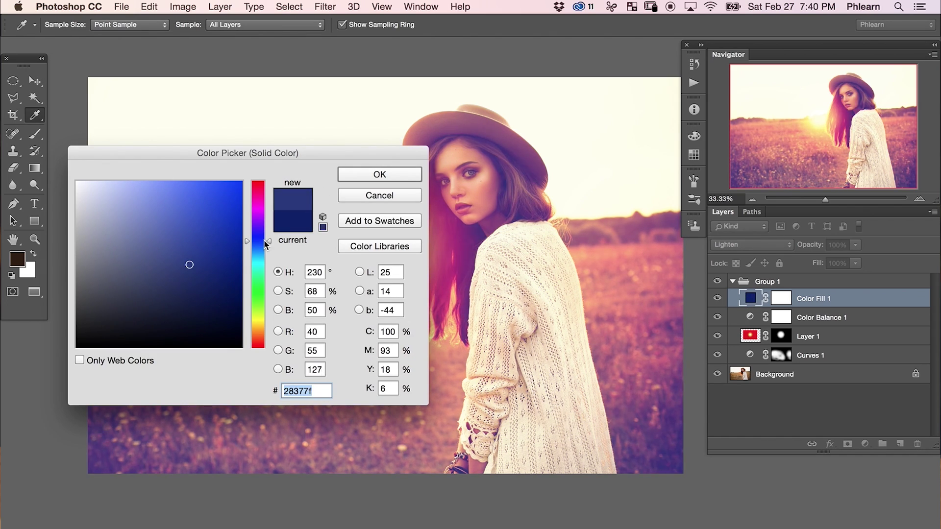
key("Return")
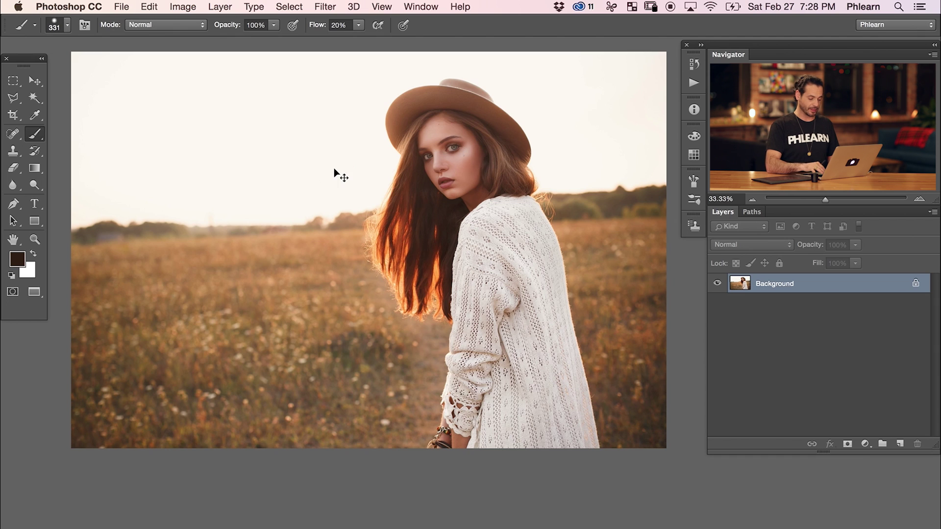
Inspect the woman's backlit hair up close in the original photo
key("super+equal")
key("super+equal")
left_click_drag(322, 358, 368, 407)
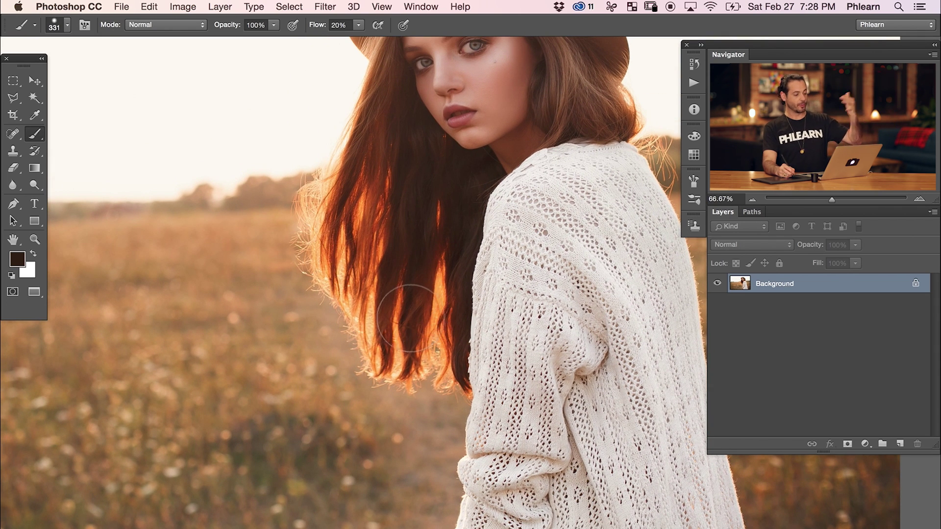
key("super+minus")
key("super+minus")
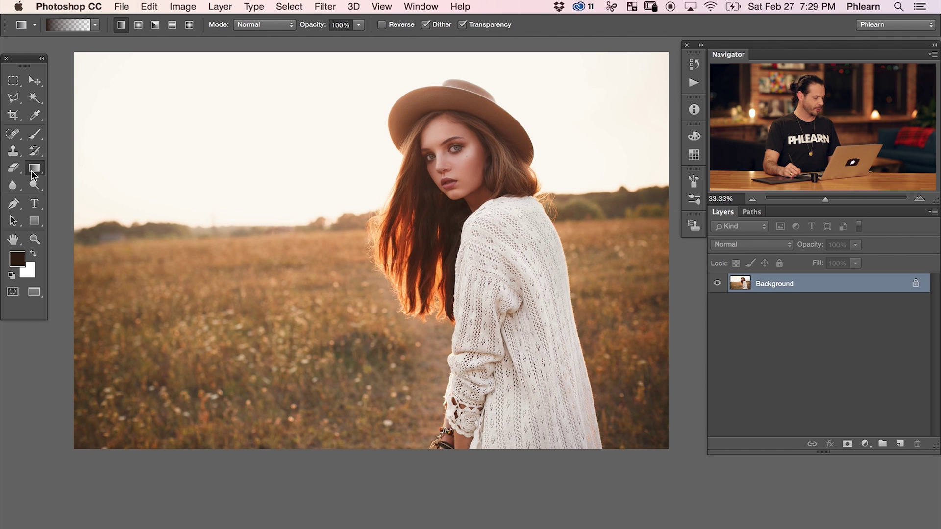
Open the Gradient tool's gradient for editing and load the Red, Green preset as the starting point
left_click(67, 27)
left_click_drag(161, 110, 151, 100)
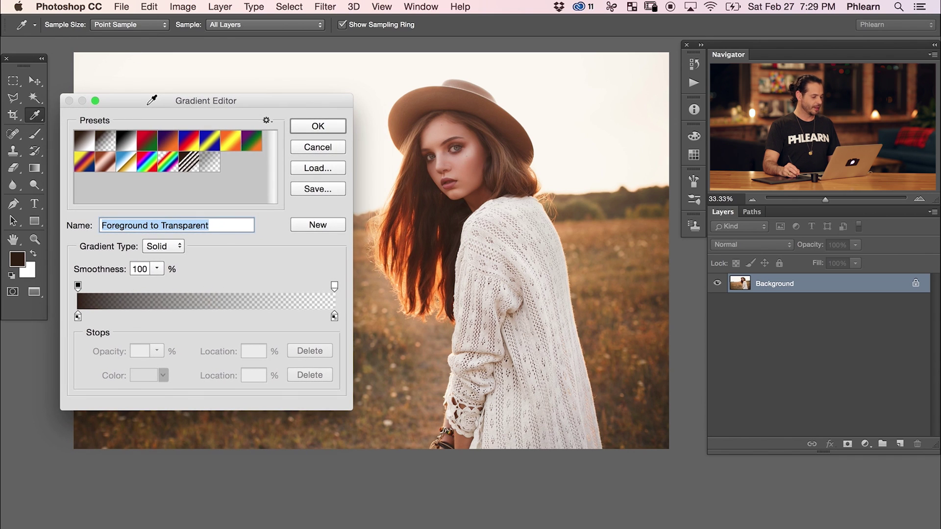
left_click(148, 142)
left_click(169, 144)
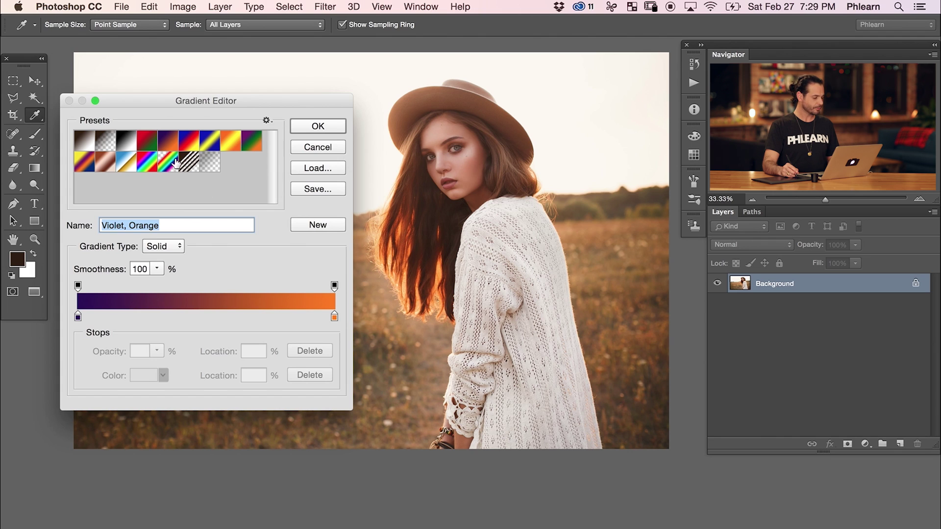
left_click(147, 144)
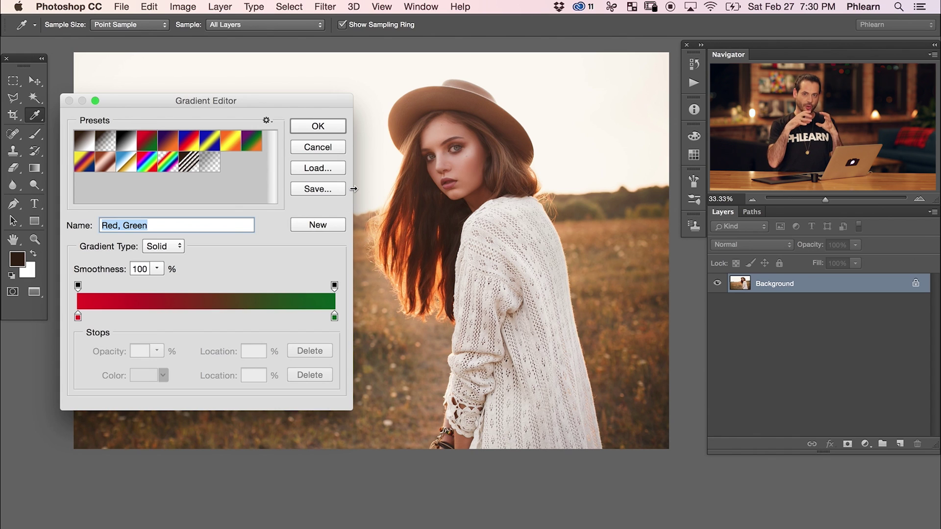
Set the color of the gradient's starting stop to white, ffffff
left_click(77, 317)
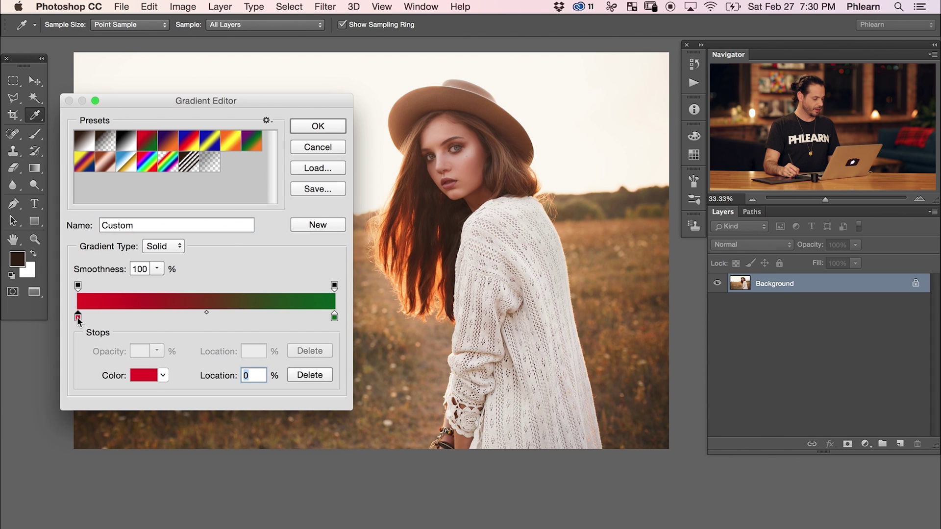
left_click(142, 378)
left_click_drag(58, 309, 13, 271)
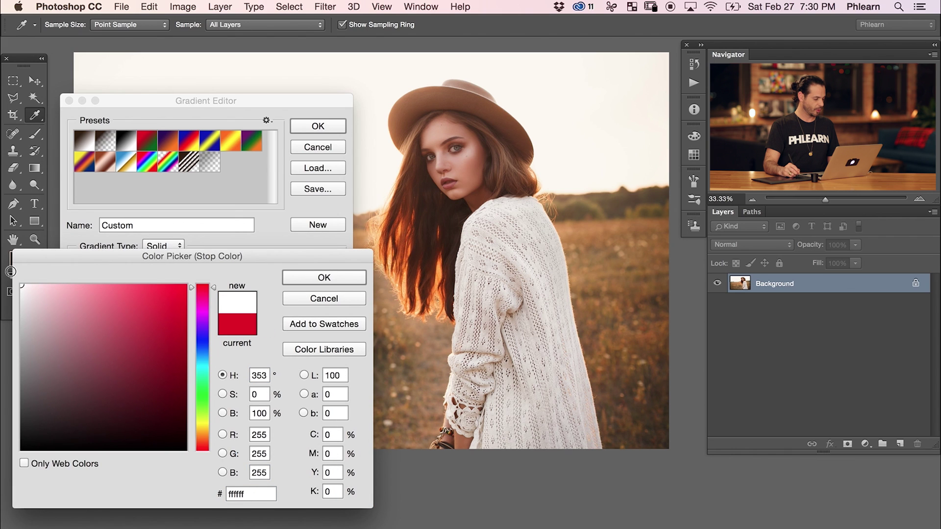
left_click_drag(116, 260, 149, 261)
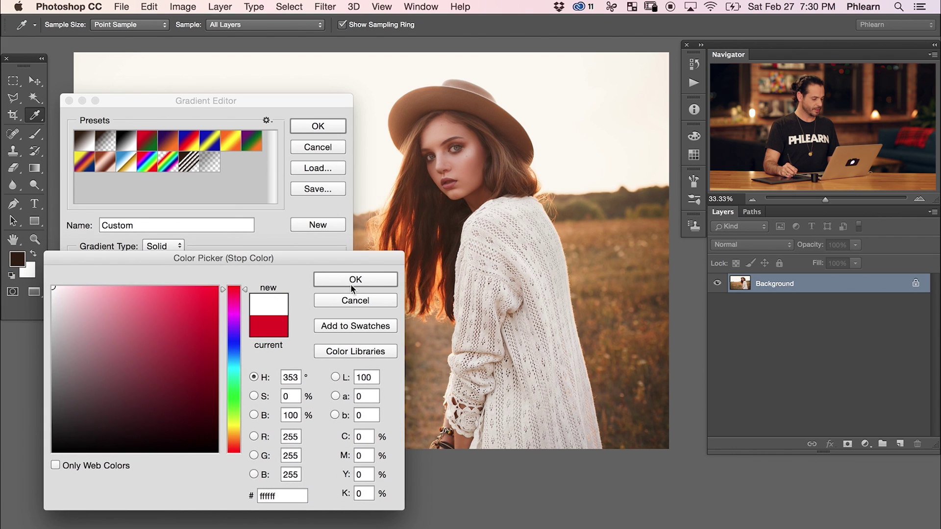
left_click(357, 279)
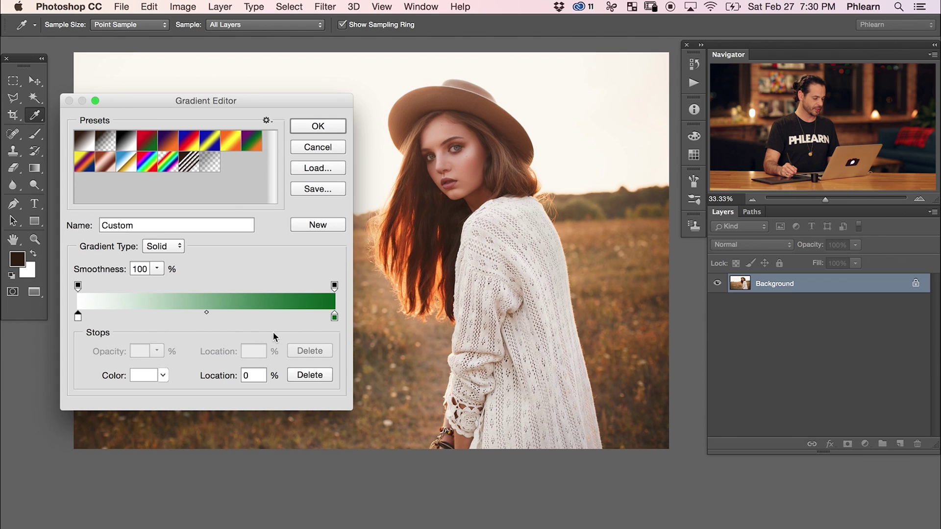
Set the color of the gradient's ending stop to pure red, ff0000
left_click(335, 318)
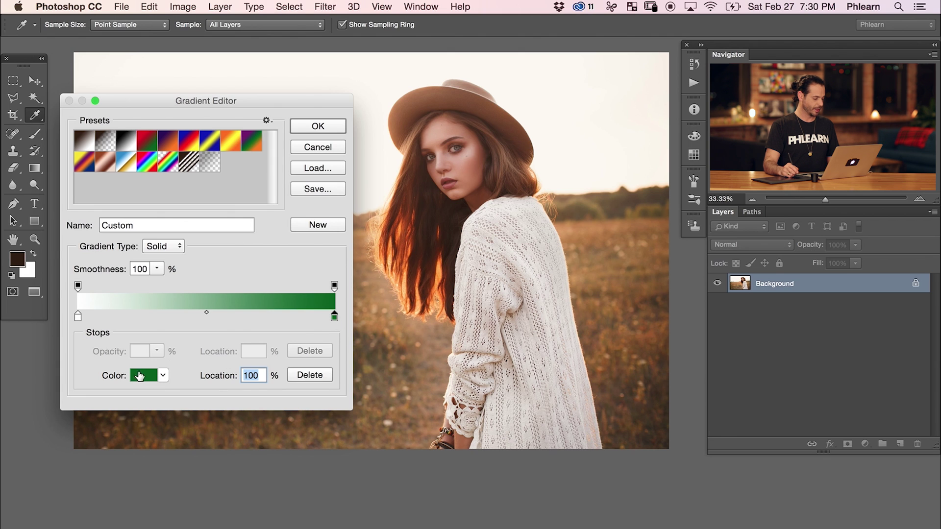
left_click(140, 376)
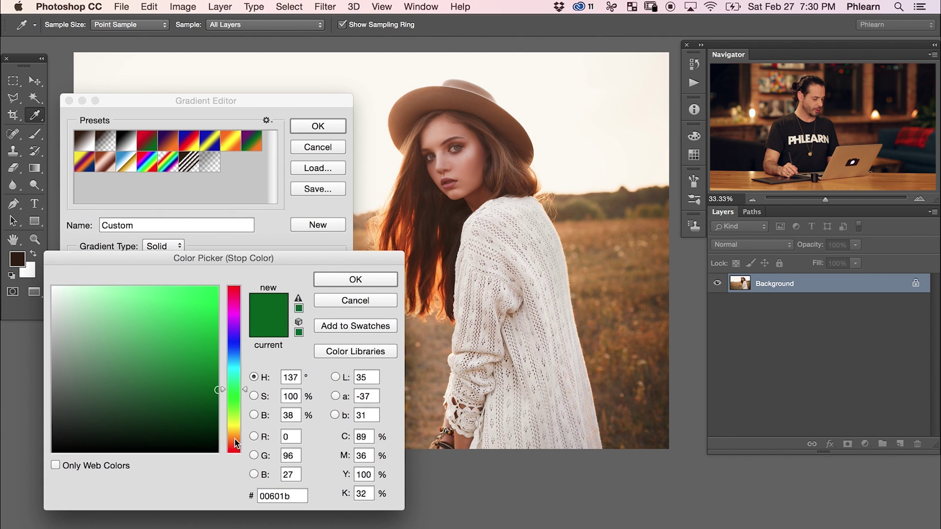
left_click_drag(234, 444, 235, 453)
left_click_drag(202, 311, 273, 272)
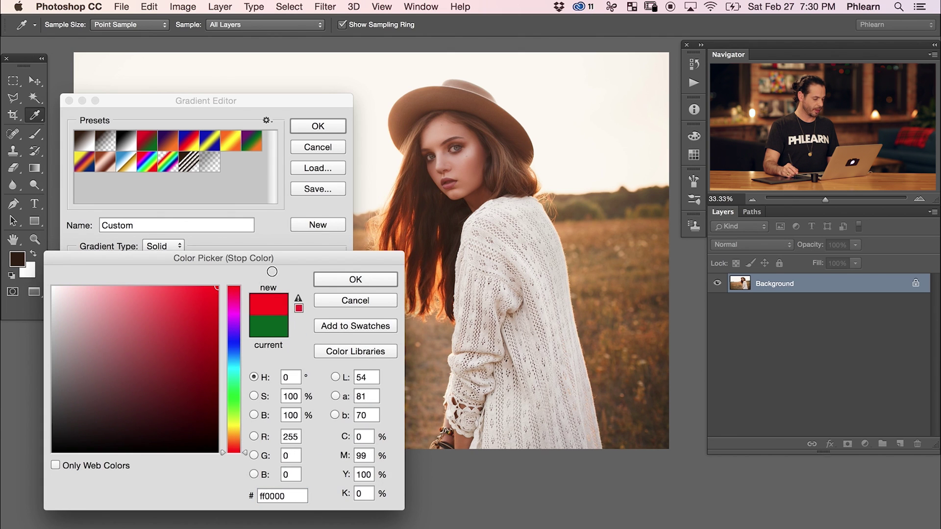
left_click(354, 279)
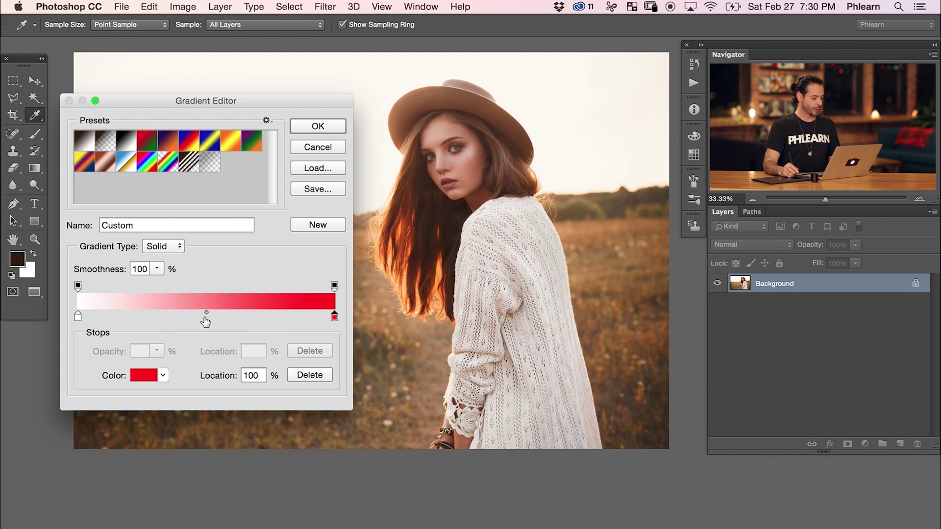
Add a color stop at 50% in the middle of the gradient and make it orange
left_click(206, 318)
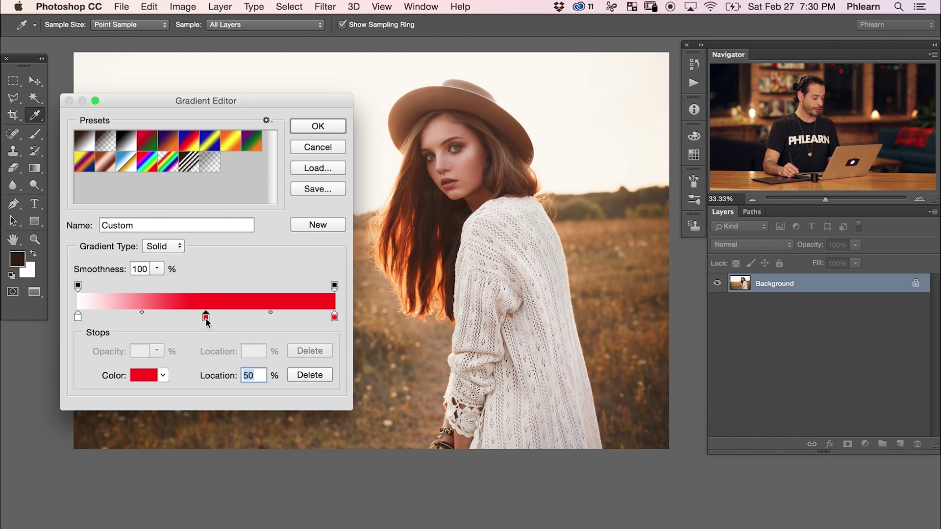
left_click(144, 376)
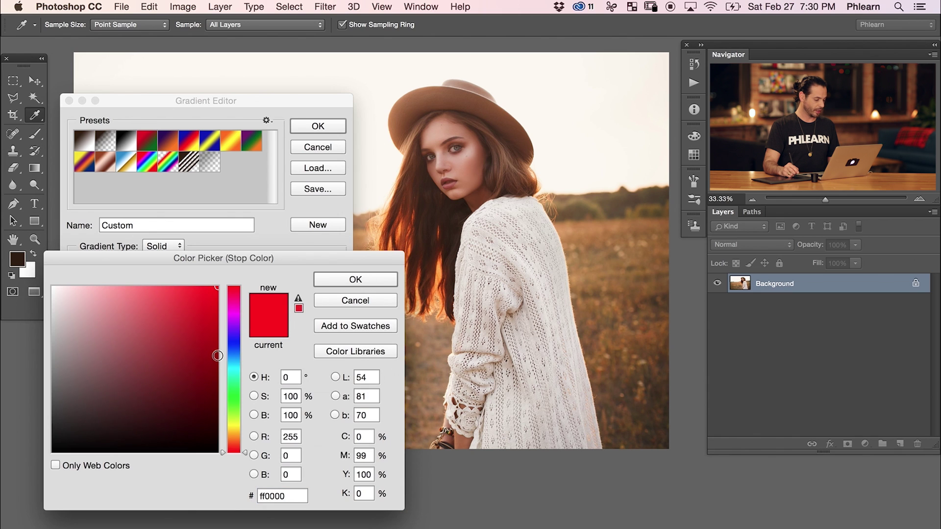
left_click_drag(242, 439, 242, 435)
left_click(357, 280)
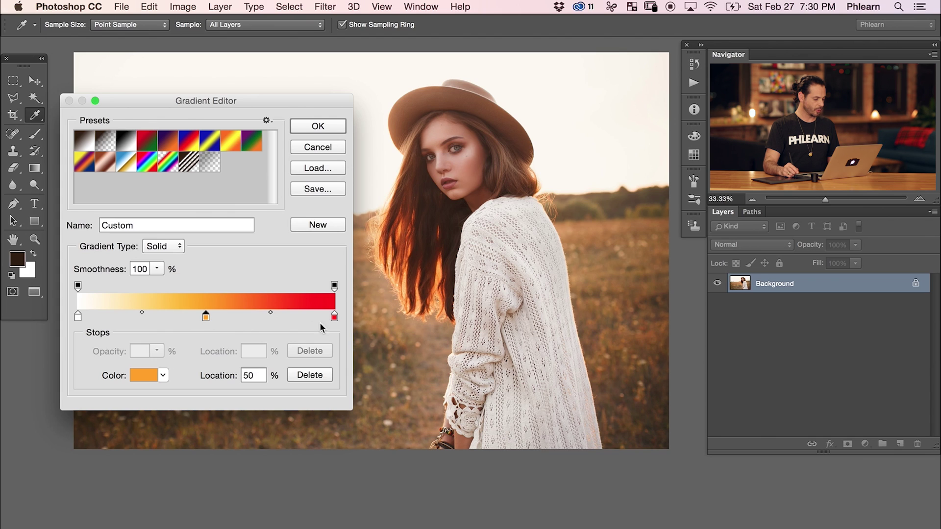
Shift the white stop inward and the orange stop to 58%, and save the gradient as a new preset
left_click_drag(77, 315, 128, 320)
left_click_drag(205, 318, 228, 320)
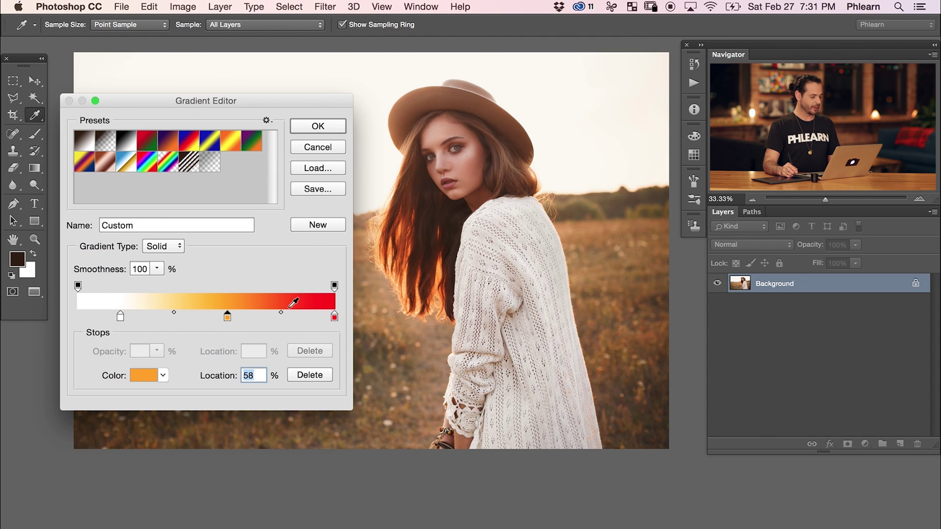
left_click(319, 225)
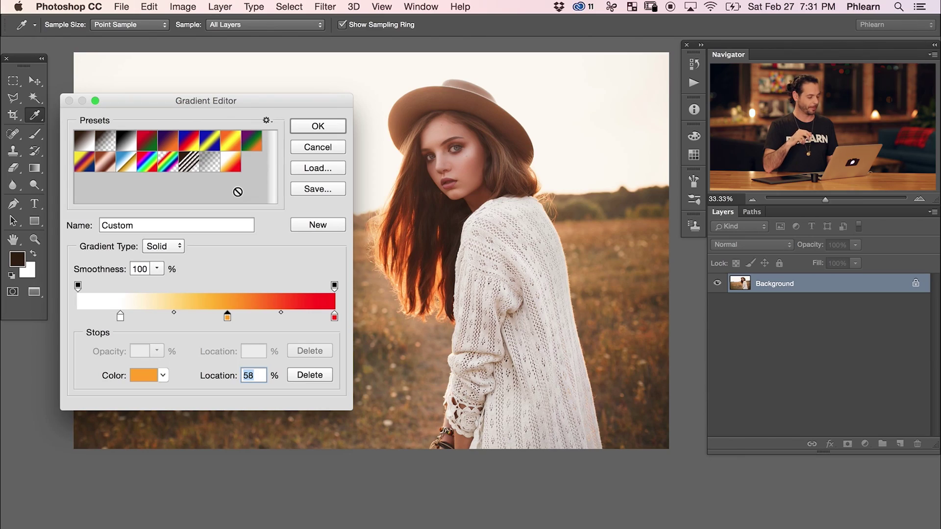
left_click(327, 126)
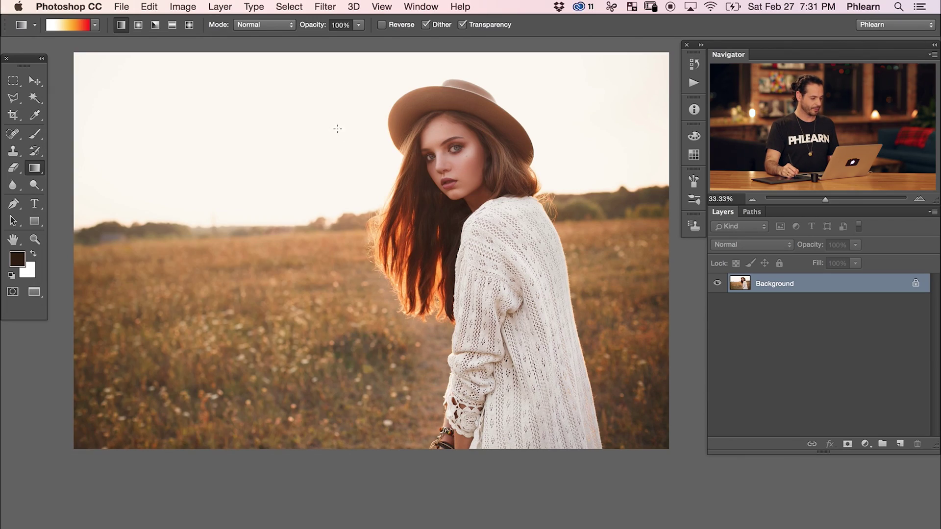
Create a new layer above the Background, and try a horizontal linear gradient on it before undoing the gradient
left_click(899, 444)
scroll(490, 297, "up", 2)
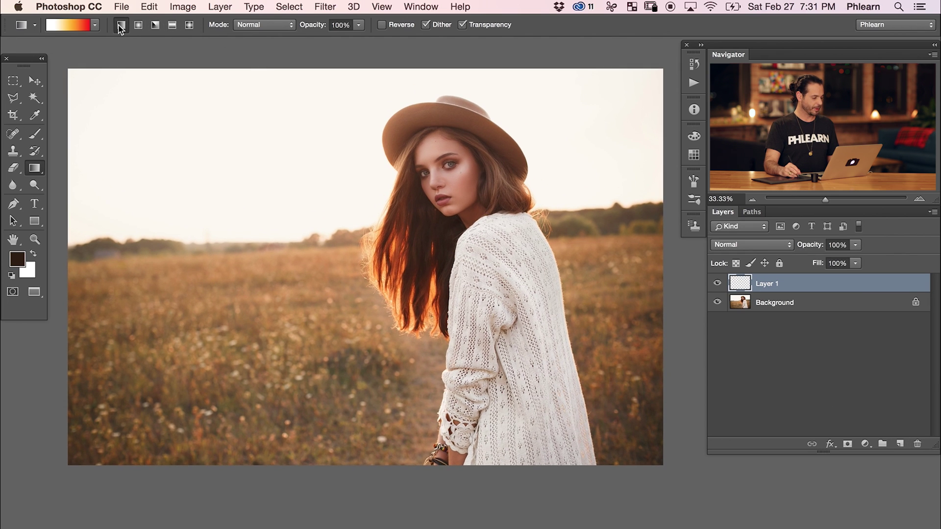
left_click_drag(166, 252, 598, 247)
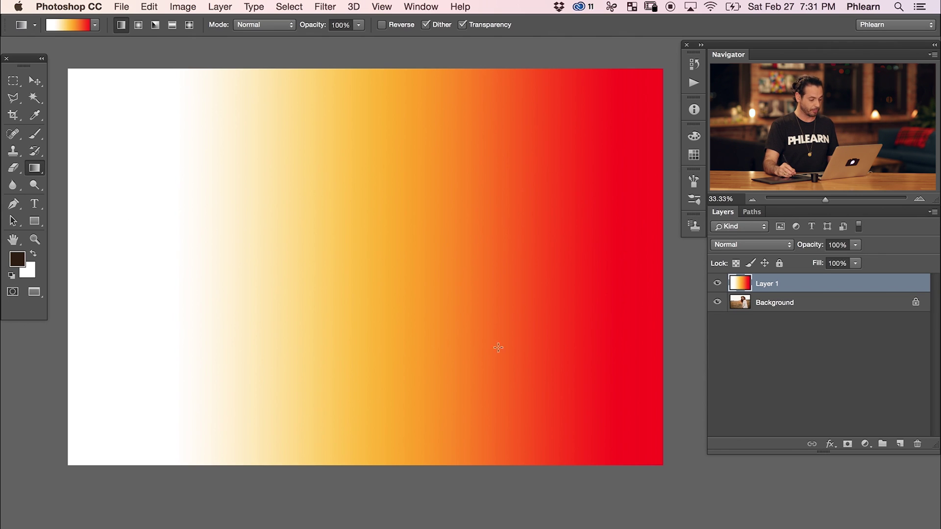
key("super+z")
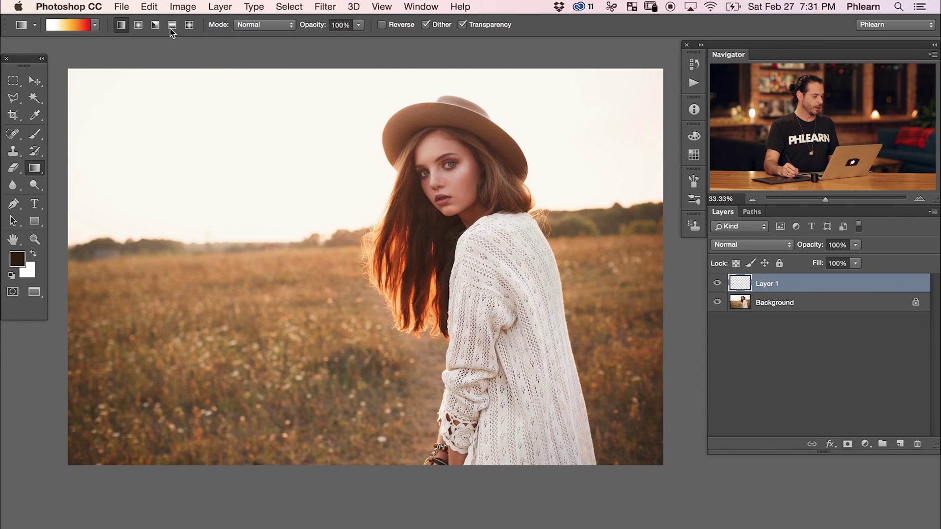
Try the radial, angle, reflected and diamond gradient styles on Layer 1
left_click_drag(201, 231, 327, 355)
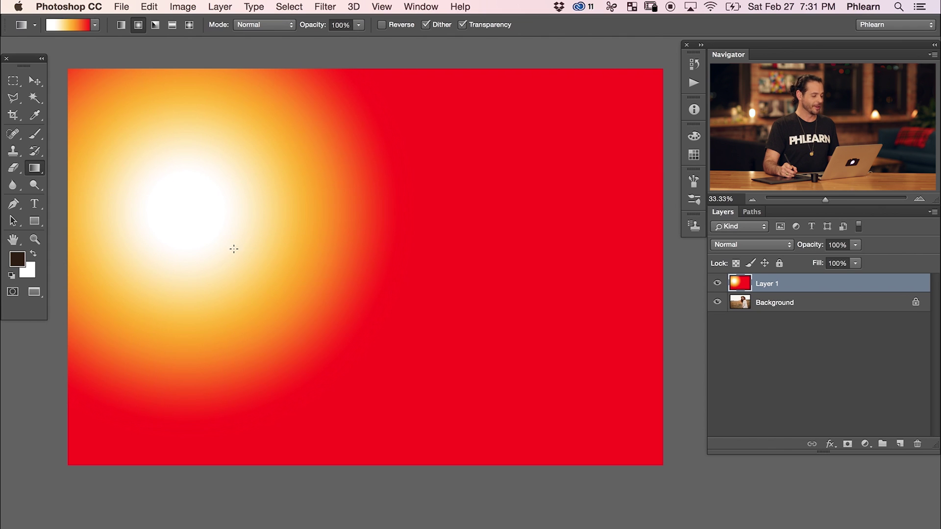
key("super+z")
left_click(156, 25)
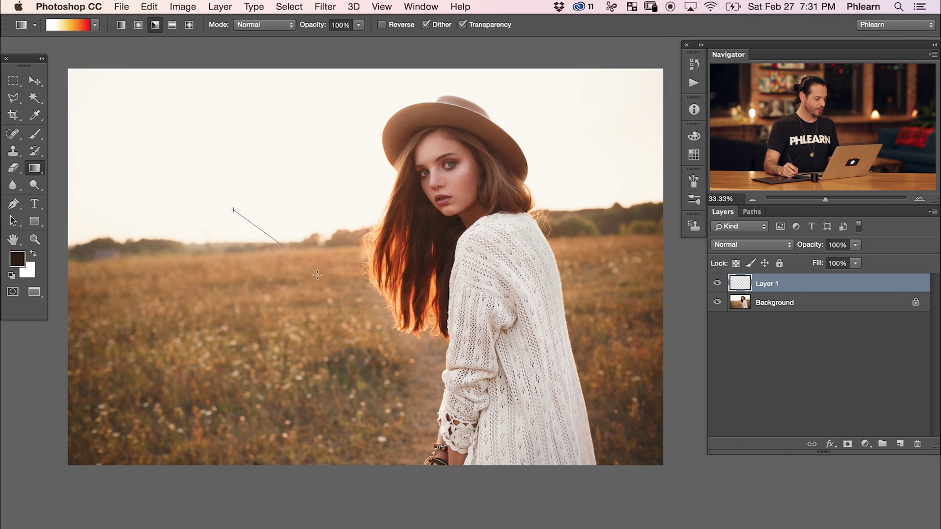
left_click_drag(314, 273, 342, 291)
left_click(179, 24)
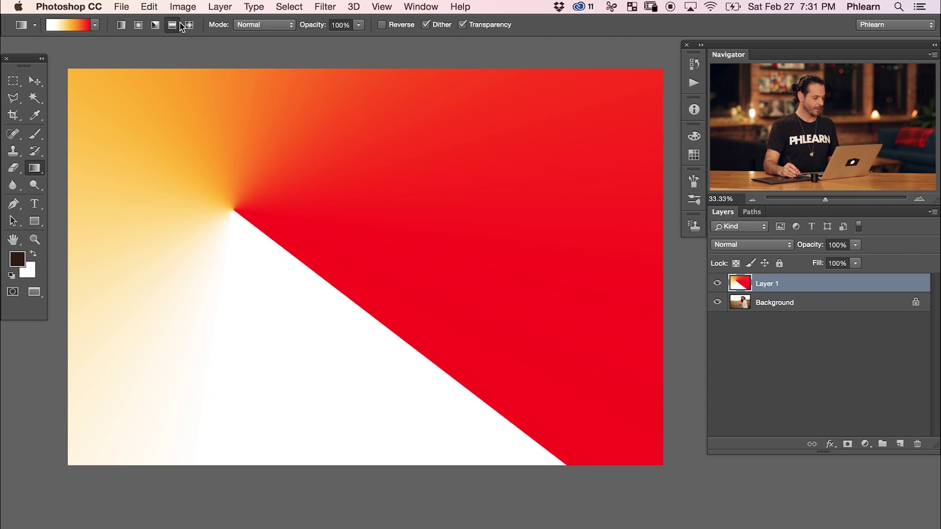
left_click_drag(326, 236, 340, 337)
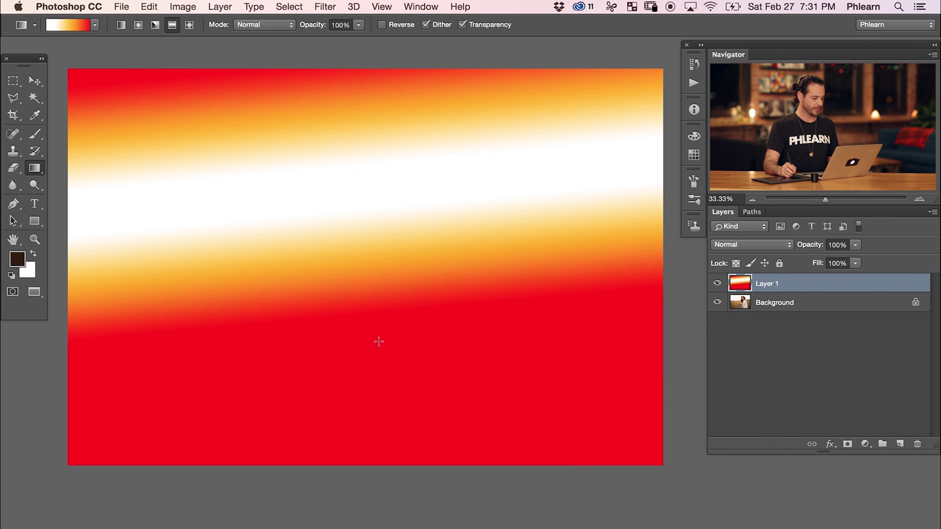
key("ctrl+z")
left_click(189, 24)
left_click_drag(307, 189, 331, 303)
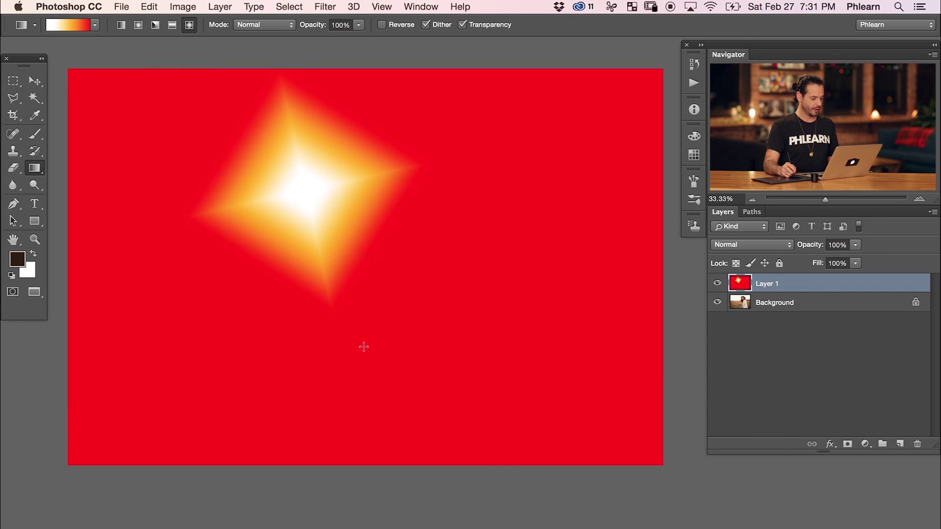
Draw a radial gradient outward from the image center on Layer 1, and compare the image with that layer hidden and shown
left_click(137, 25)
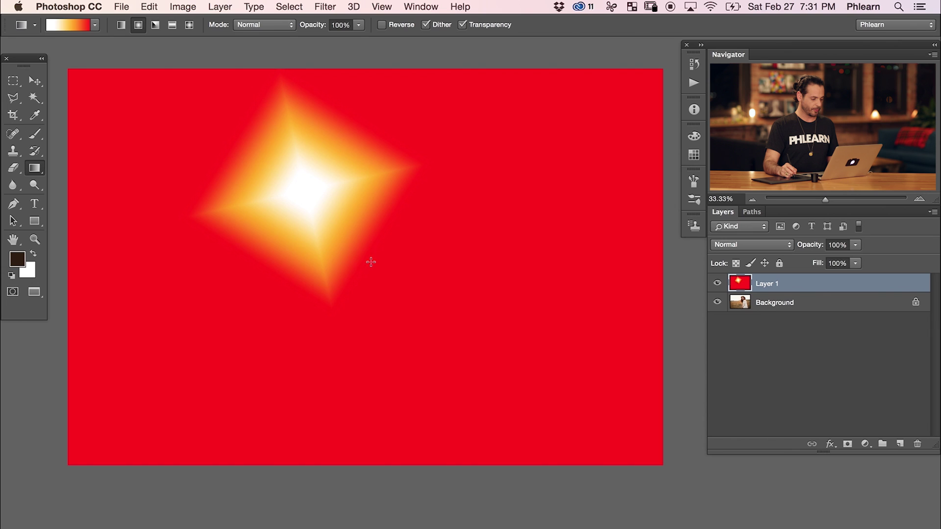
left_click_drag(365, 262, 417, 367)
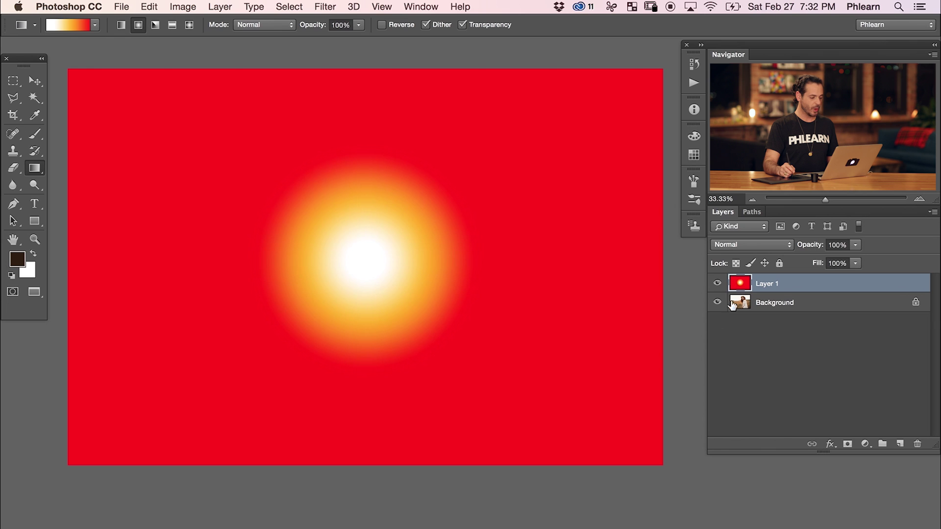
left_click(717, 283)
left_click(717, 284)
left_click(717, 283)
left_click(717, 284)
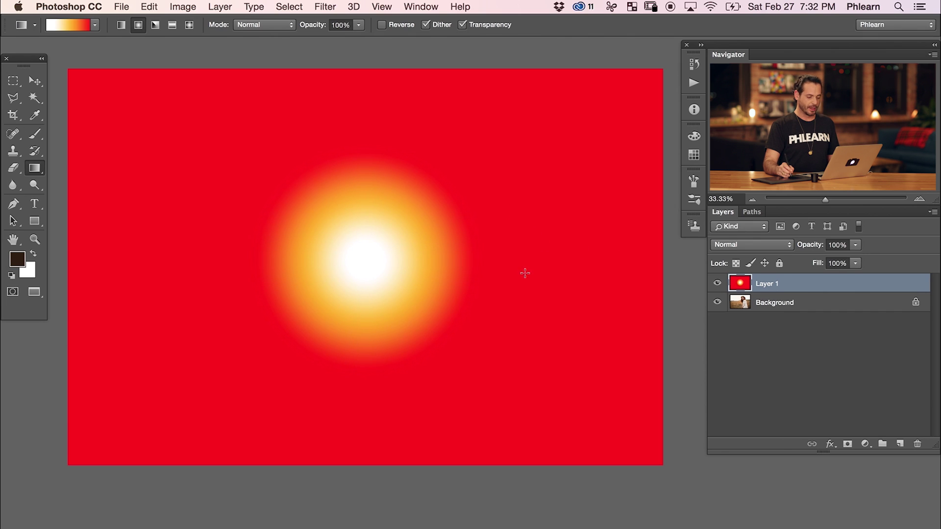
Select a circle around the radial gradient with the Elliptical Marquee and turn the selection into a layer mask on Layer 1
left_click(13, 81)
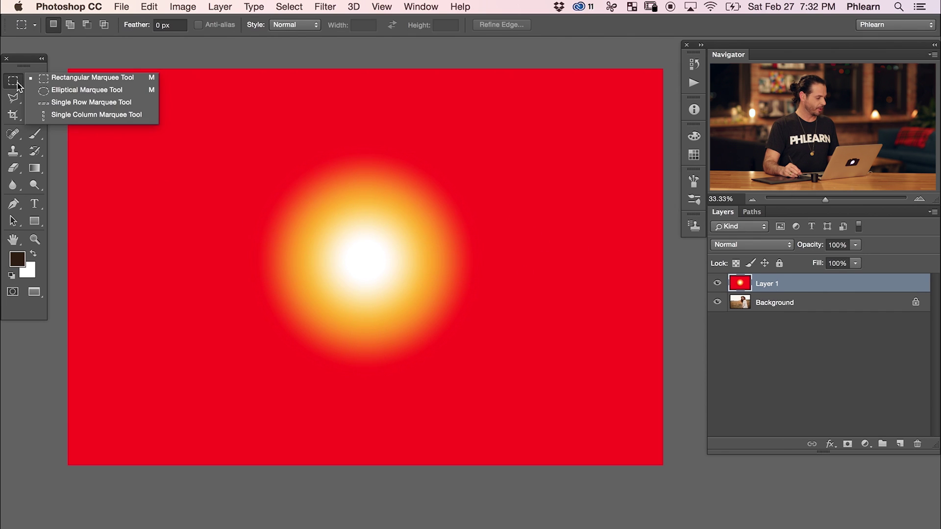
left_click(66, 91)
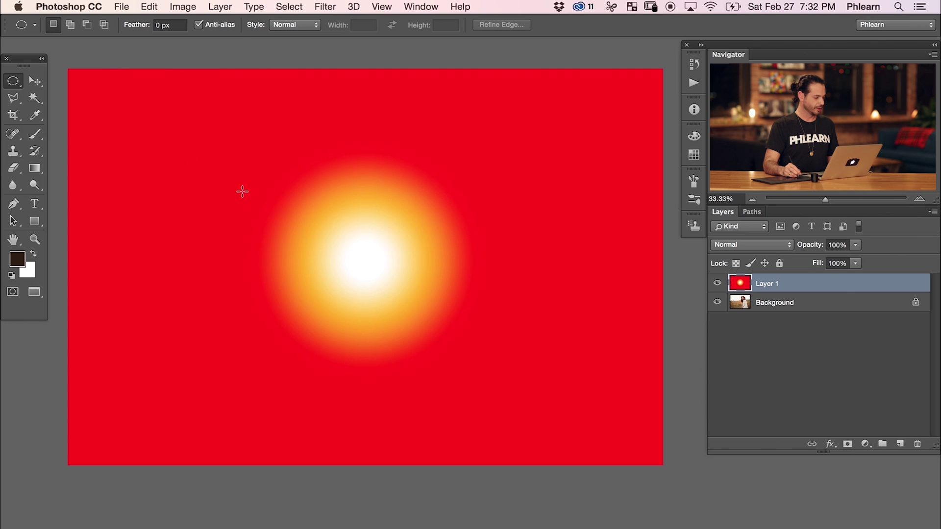
left_click_drag(237, 140, 523, 392)
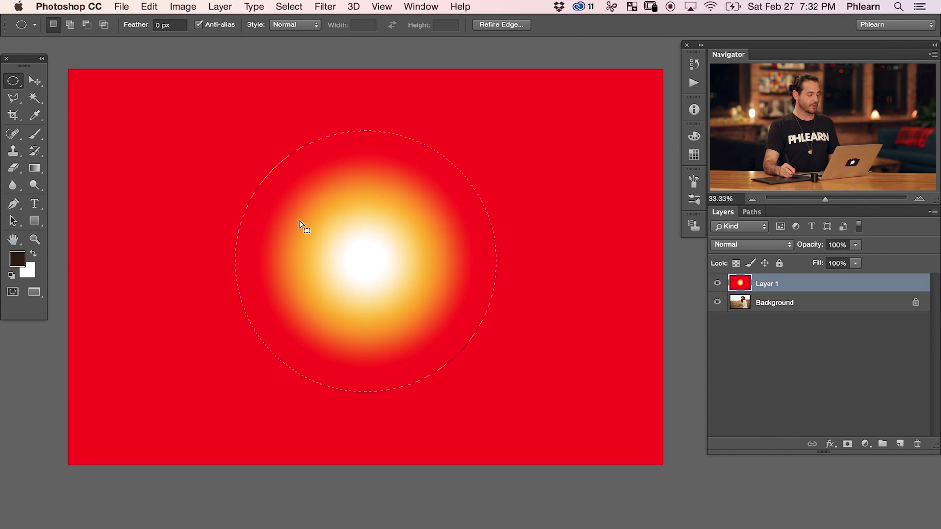
left_click(847, 445)
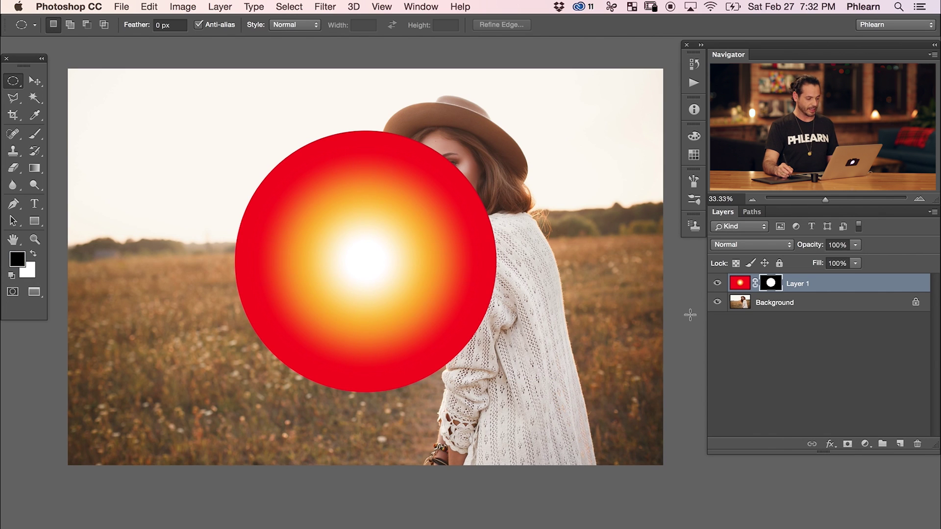
Set Layer 1's blend mode to Screen and position the flare on the horizon beside the woman's hair
key("v")
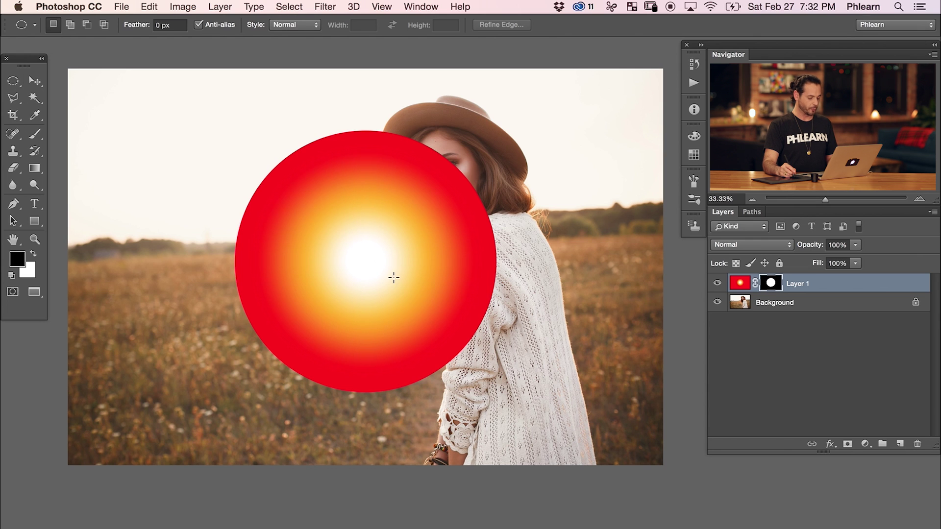
left_click_drag(360, 272, 346, 245)
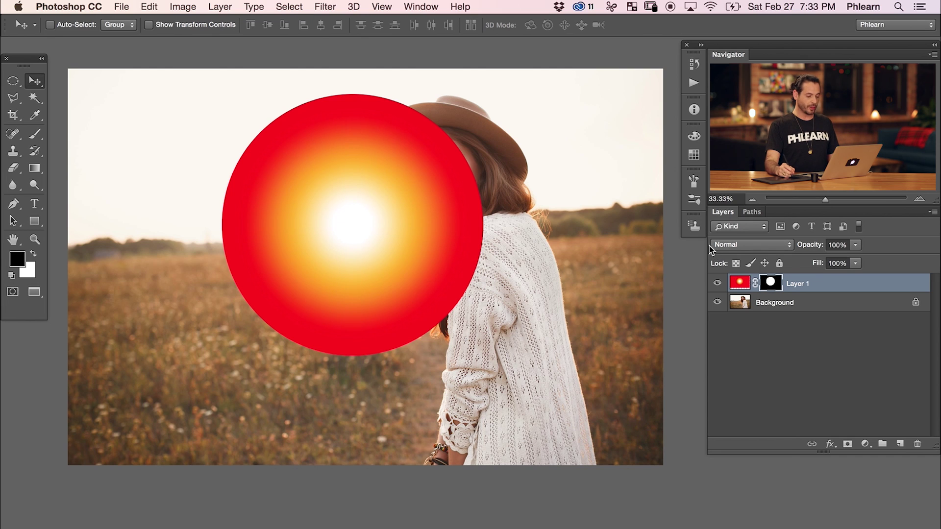
left_click(730, 245)
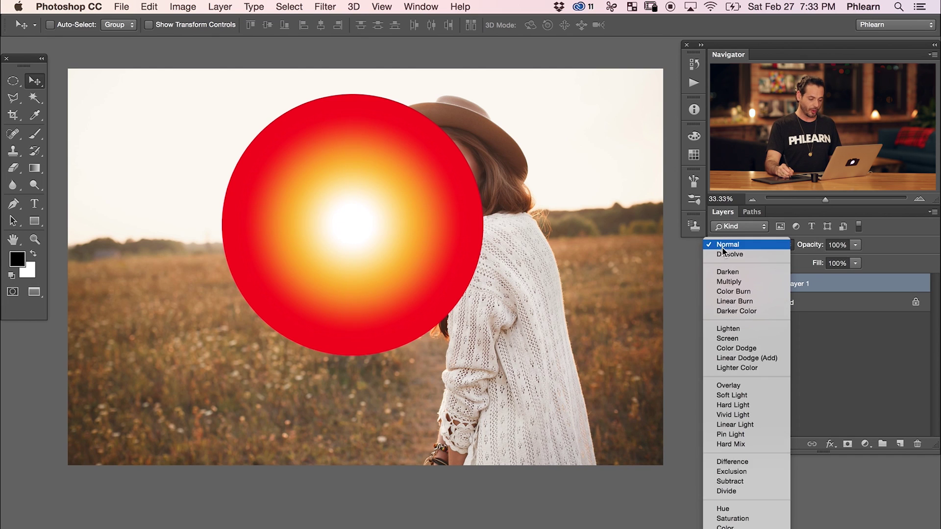
left_click(746, 339)
mouse_move(399, 292)
left_mouse_down()
mouse_move(407, 267)
mouse_move(355, 296)
mouse_move(402, 302)
mouse_move(390, 299)
left_mouse_up()
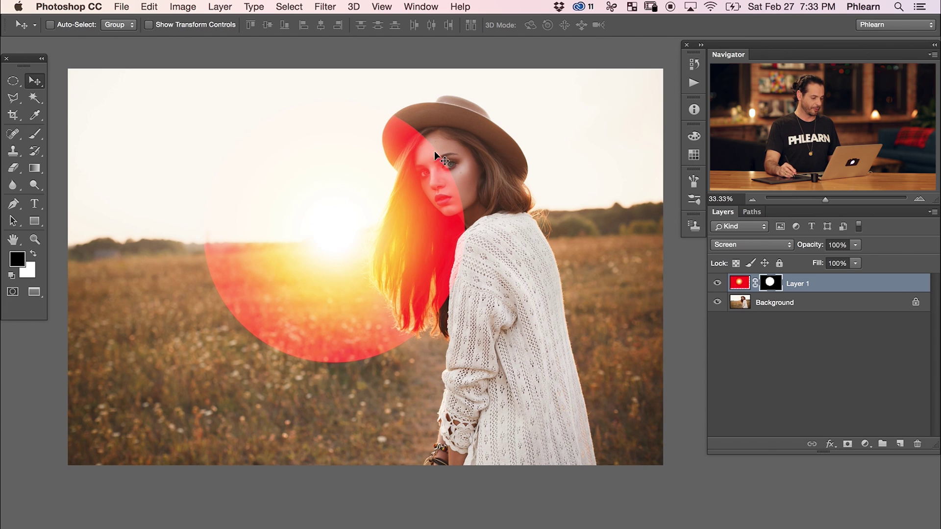
left_click(717, 284)
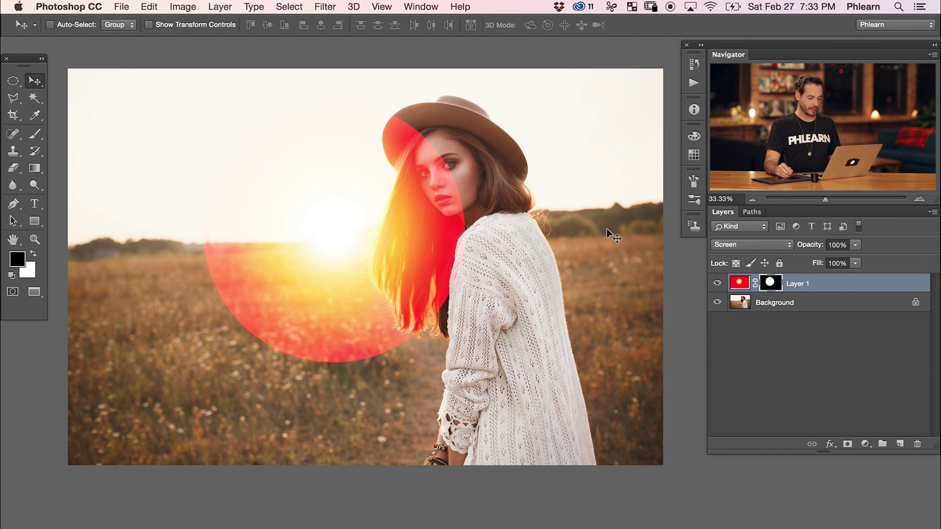
Soften Layer 1's circular mask with a Gaussian Blur of 271 pixels radius
left_click(325, 7)
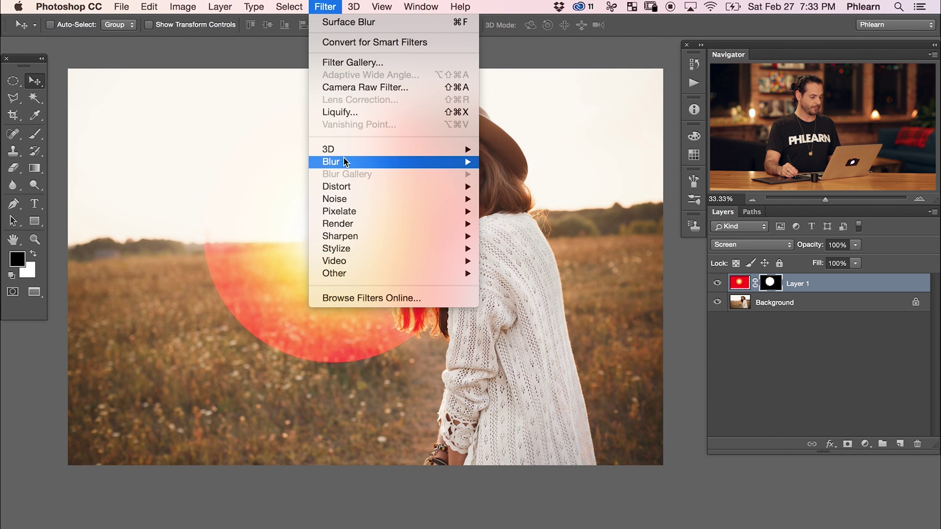
mouse_move(343, 158)
left_click(549, 211)
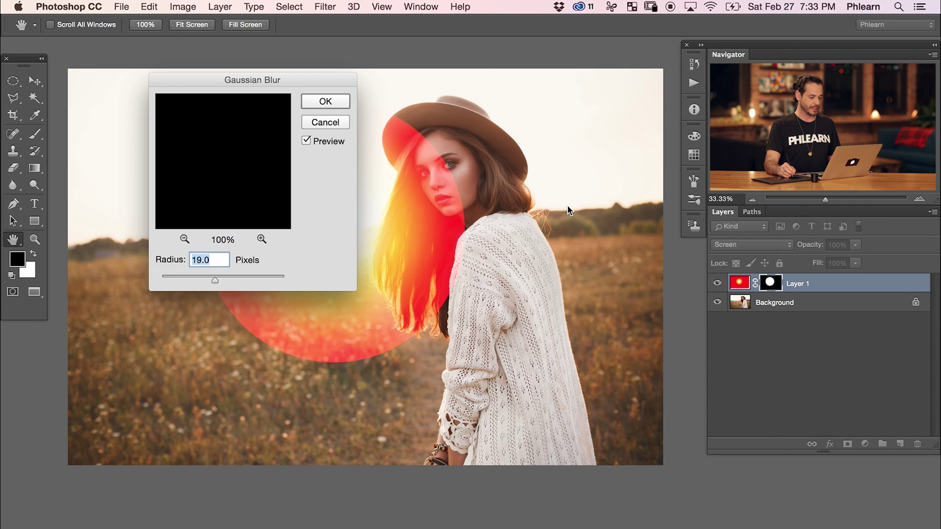
left_click_drag(318, 79, 606, 284)
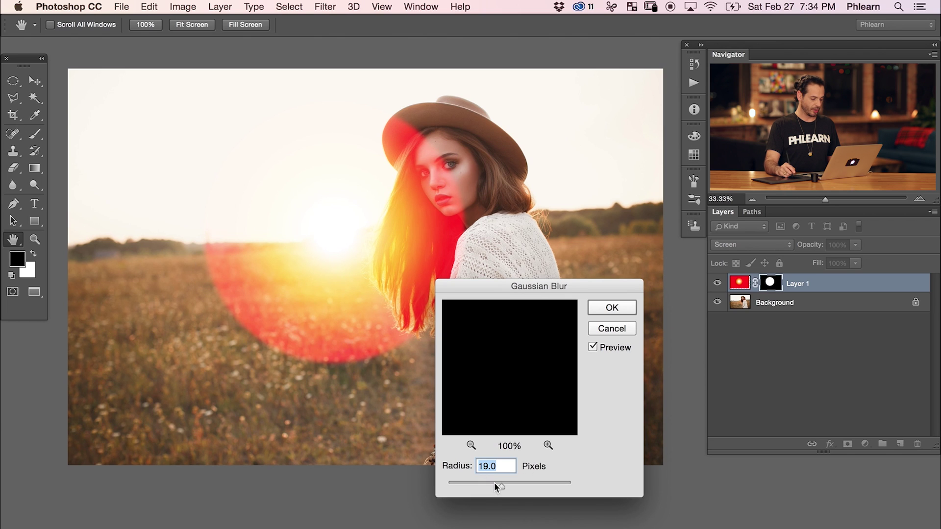
left_click_drag(522, 484, 539, 484)
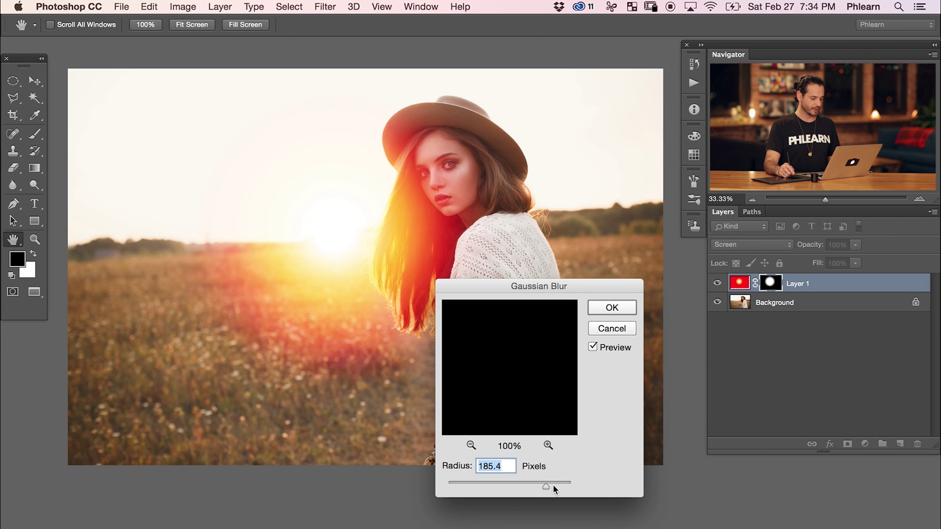
mouse_move(545, 484)
left_mouse_down()
mouse_move(533, 486)
mouse_move(552, 489)
left_mouse_up()
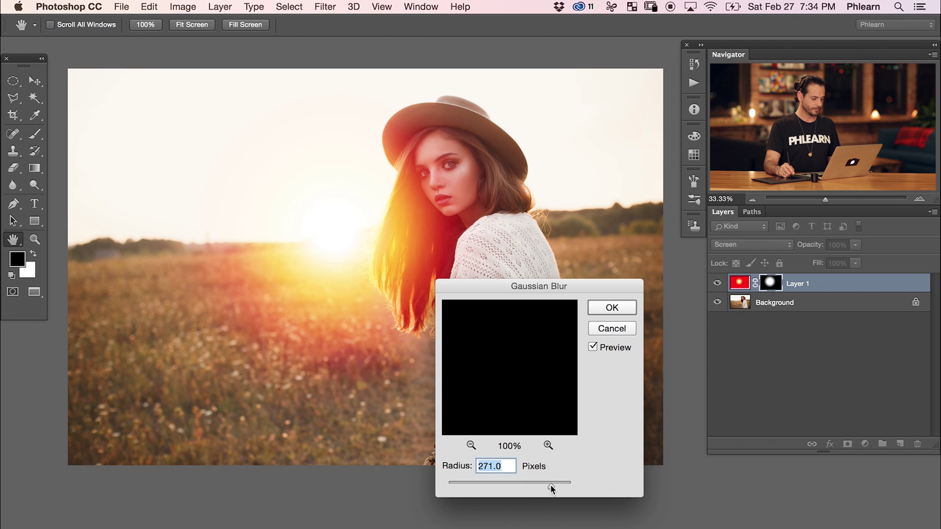
left_click(617, 308)
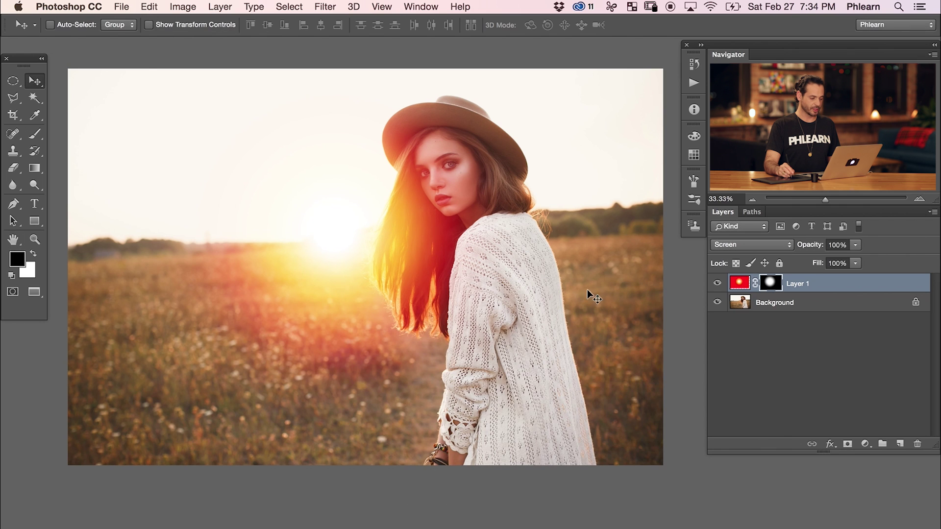
Reposition the flare and scale it down slightly with Free Transform, keeping its center on the horizon
left_click_drag(448, 391, 450, 423)
key("super+t")
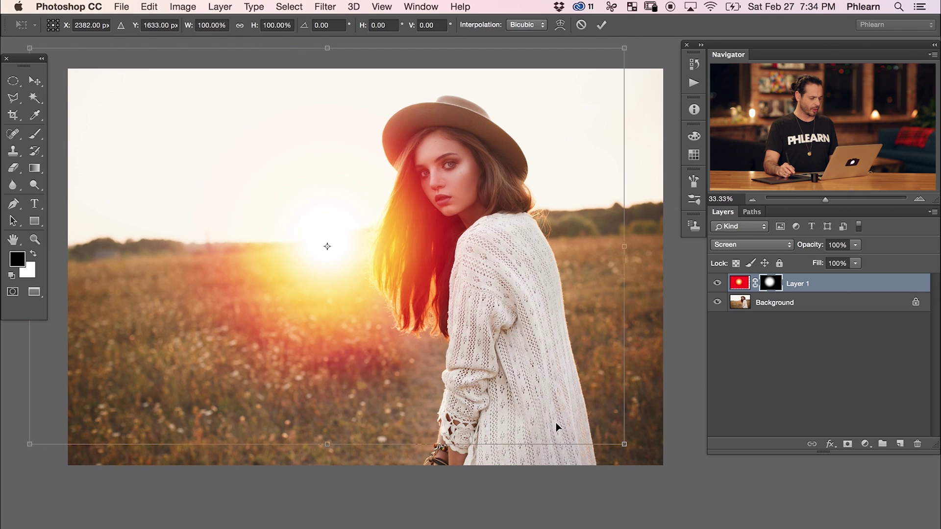
left_click_drag(628, 452, 608, 397)
left_click_drag(450, 344, 468, 321)
key("Return")
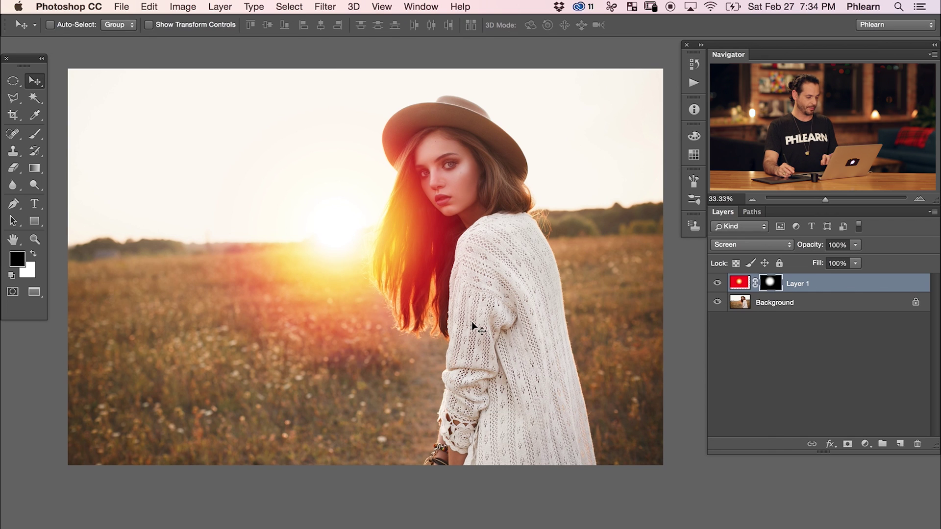
Try Layer 1 at 31% and 72% opacity, restore it to 100%, and nudge the flare slightly away from the woman
left_click_drag(808, 251, 784, 251)
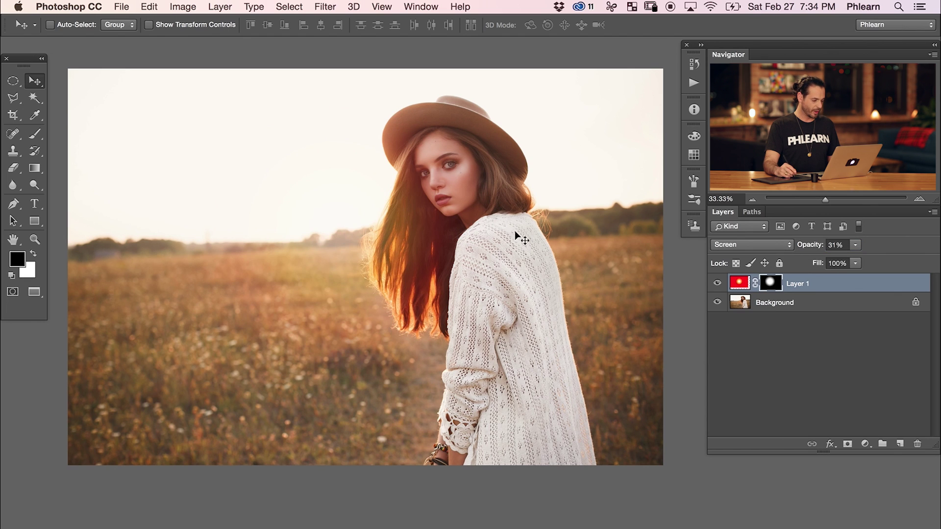
left_click(835, 245)
type("72")
key("Return")
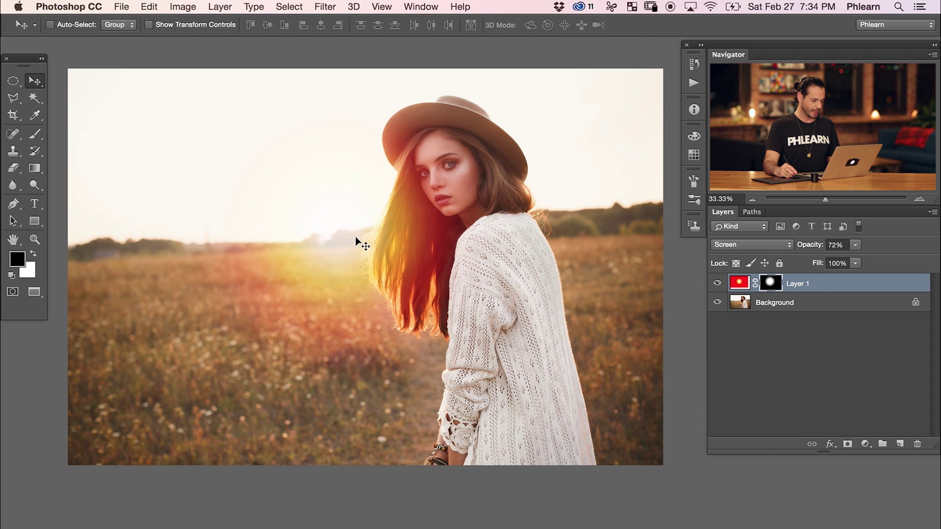
left_click(837, 246)
type("100")
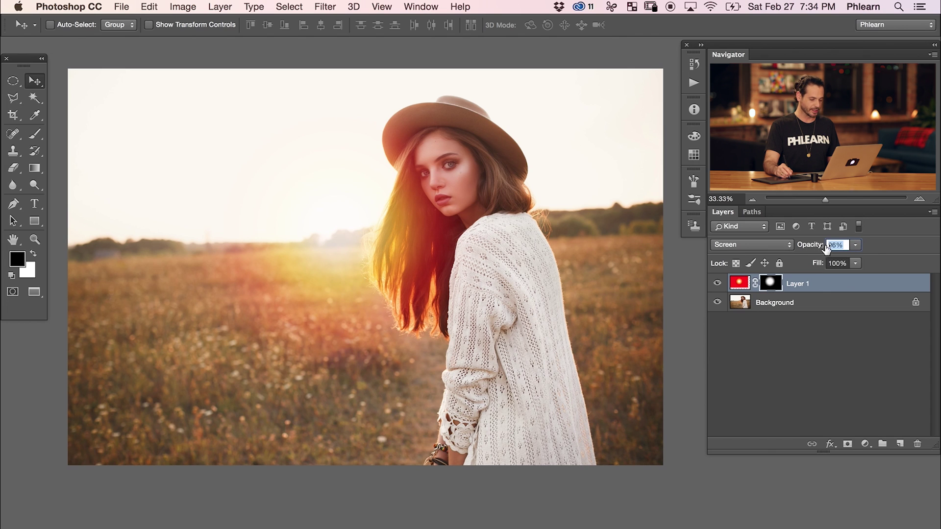
key("Return")
left_click_drag(496, 311, 491, 311)
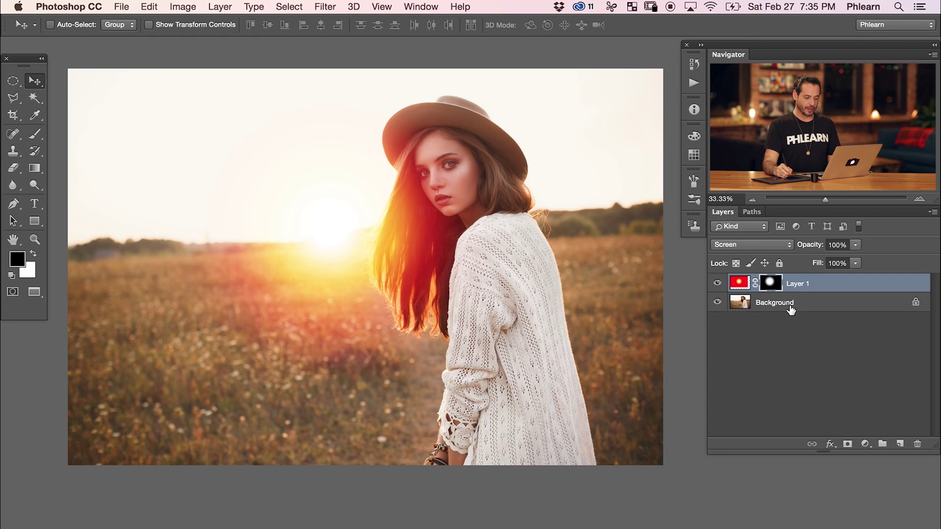
Add a Curves adjustment layer directly above the Background and arrange its settings so the portrait and the sun remain in view
left_click(789, 305)
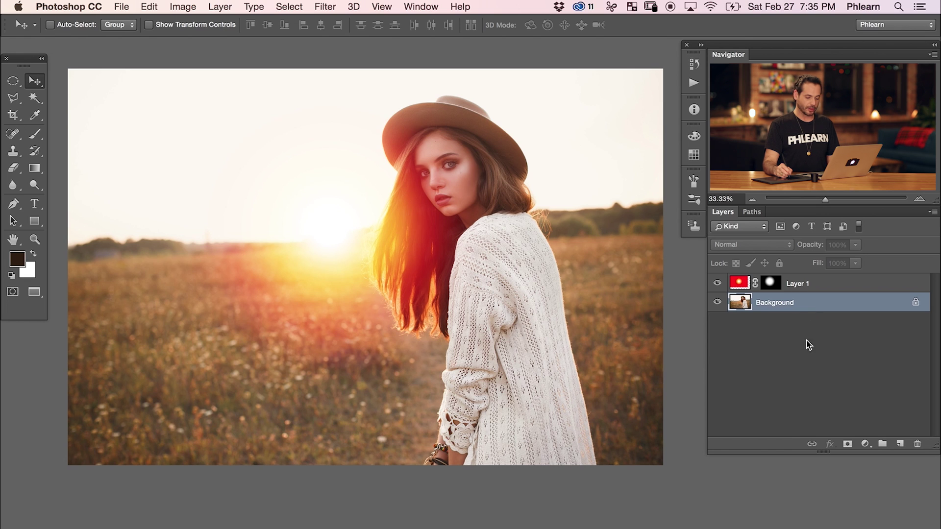
left_click(866, 444)
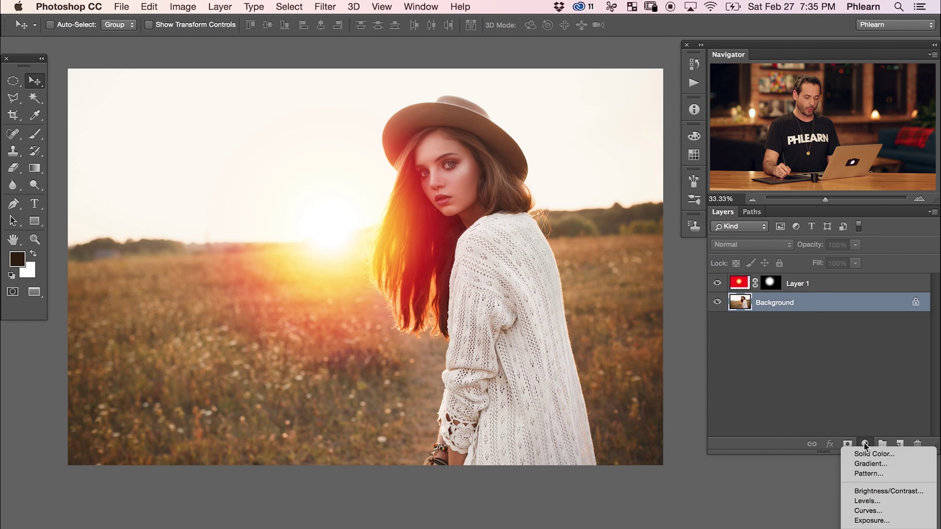
left_click(866, 512)
left_click_drag(532, 468, 529, 514)
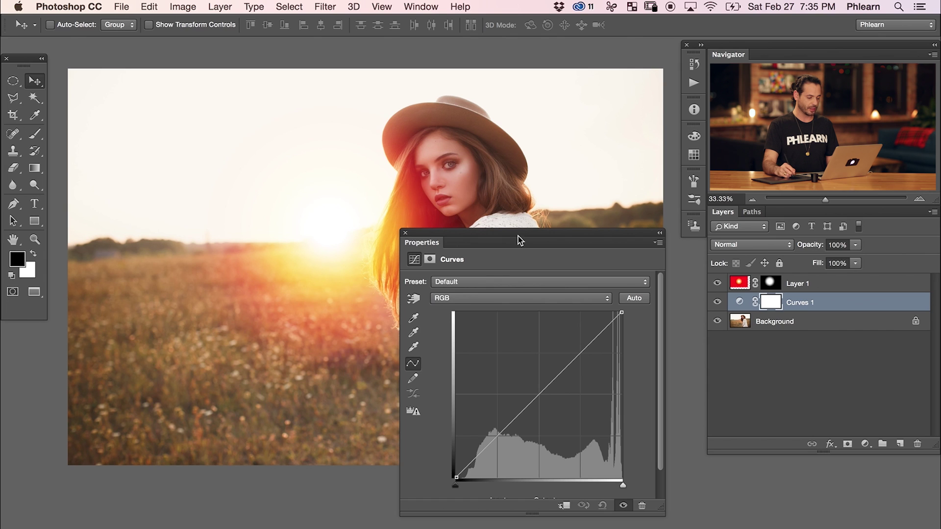
left_click_drag(524, 233, 532, 180)
left_click_drag(323, 267, 282, 275)
Raise the midtones of the Red channel strongly in the Curves adjustment
left_click(511, 251)
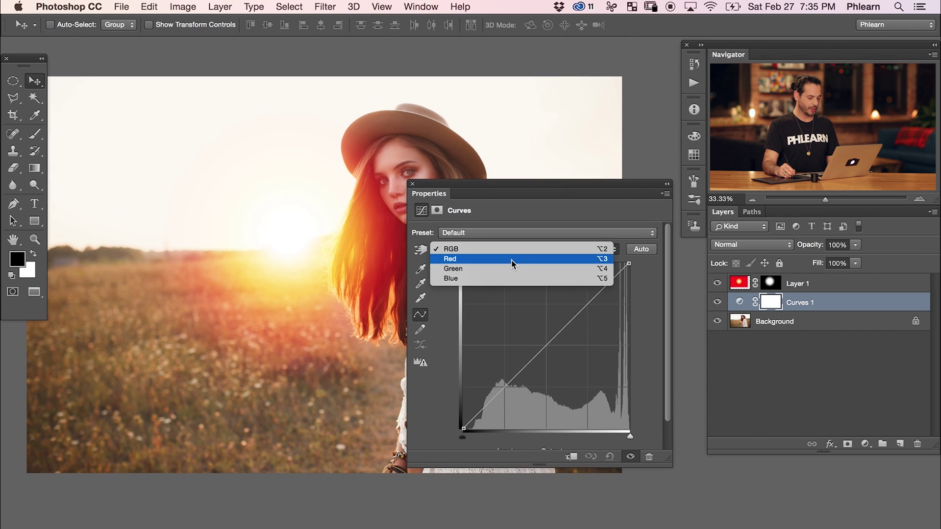
left_click(512, 260)
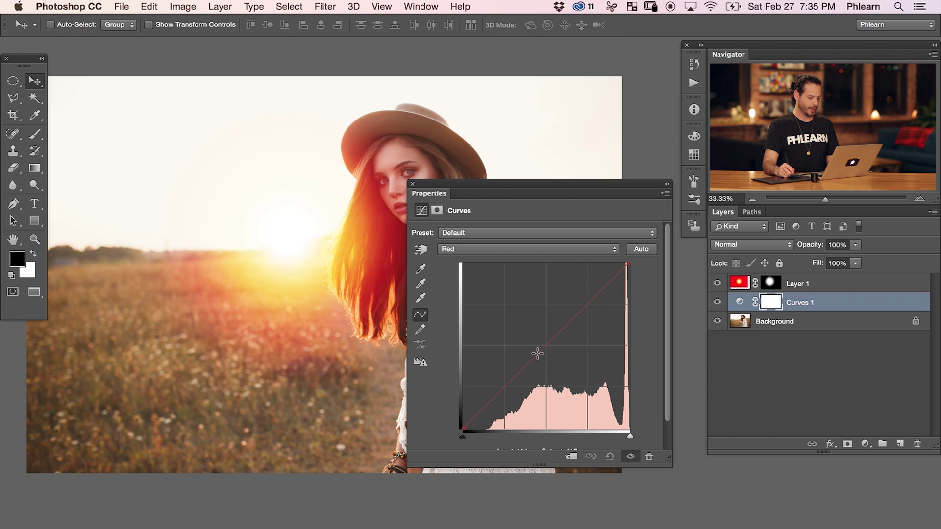
left_click_drag(540, 354, 530, 322)
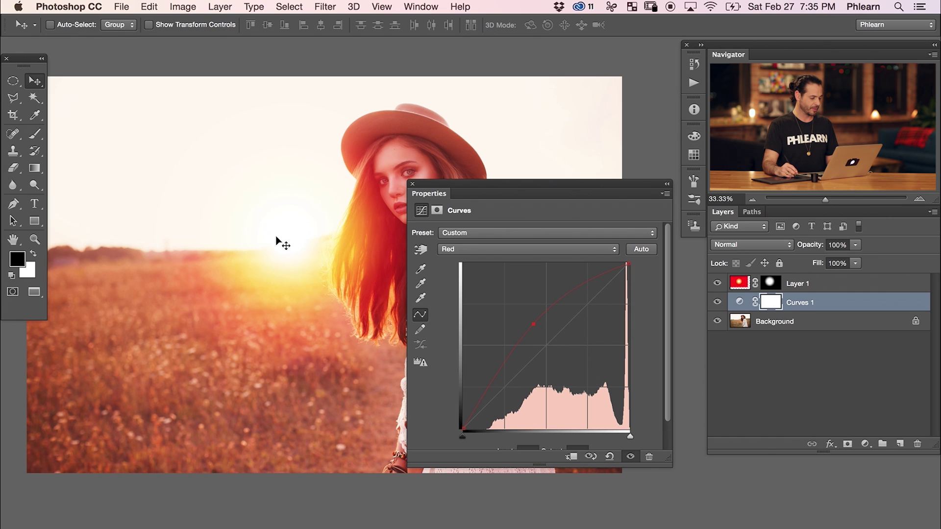
Raise the midtones of the Green channel slightly in the Curves adjustment
left_click(498, 254)
left_click(498, 259)
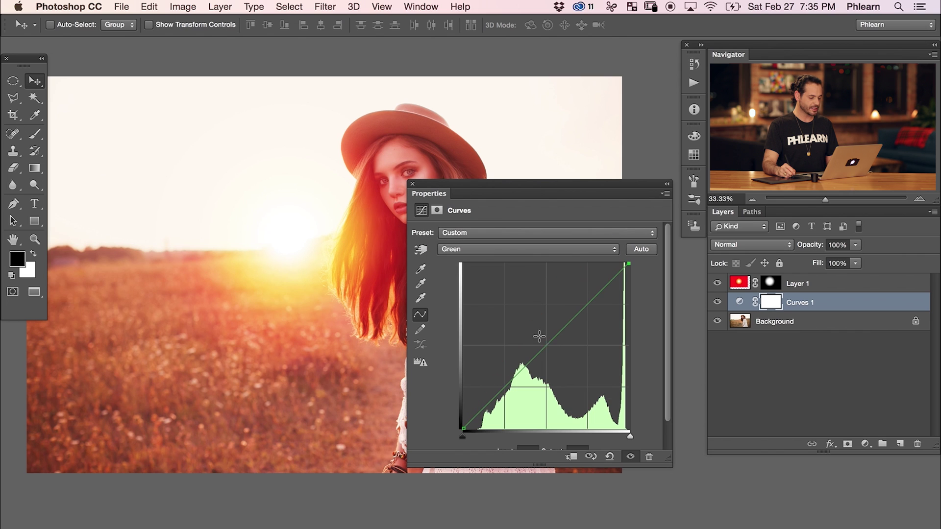
left_click_drag(545, 346, 540, 343)
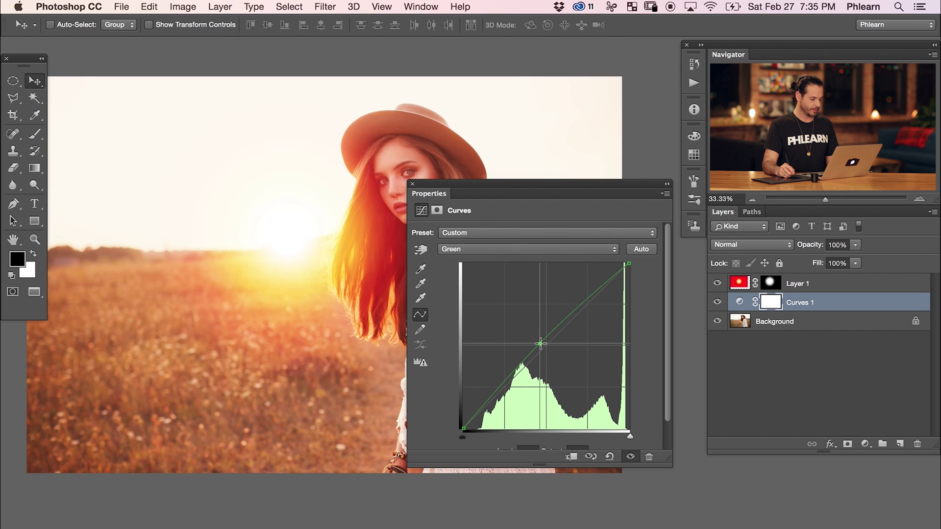
left_click_drag(541, 344, 541, 344)
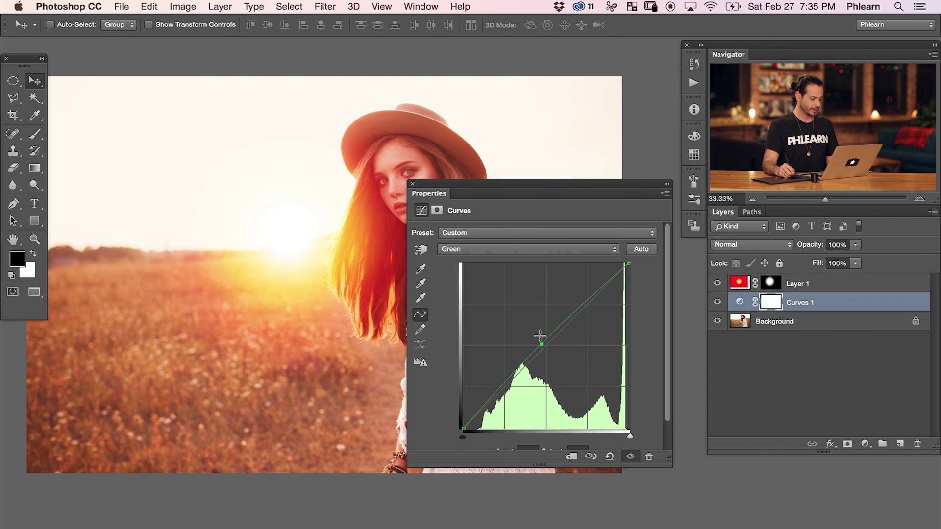
Lower the midtones of the Blue channel slightly in the Curves adjustment
left_click(490, 251)
left_click(490, 259)
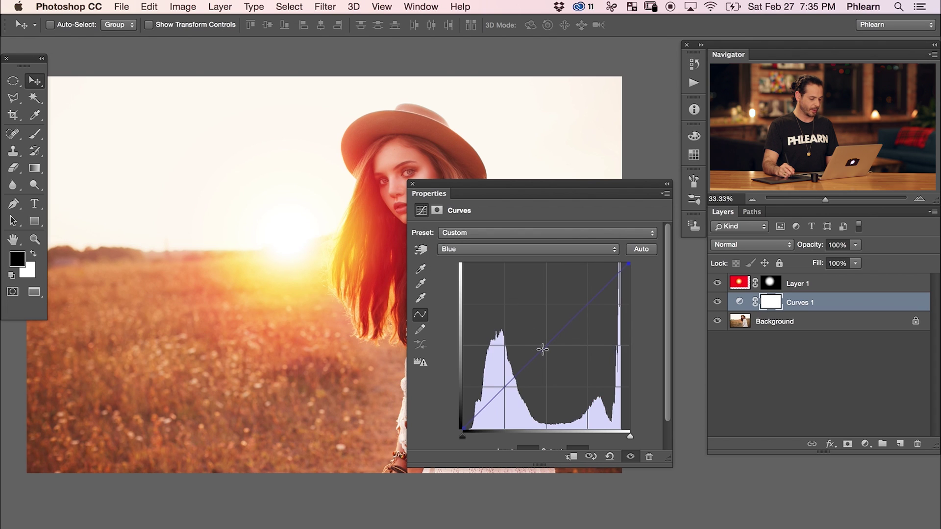
left_click_drag(548, 350, 550, 353)
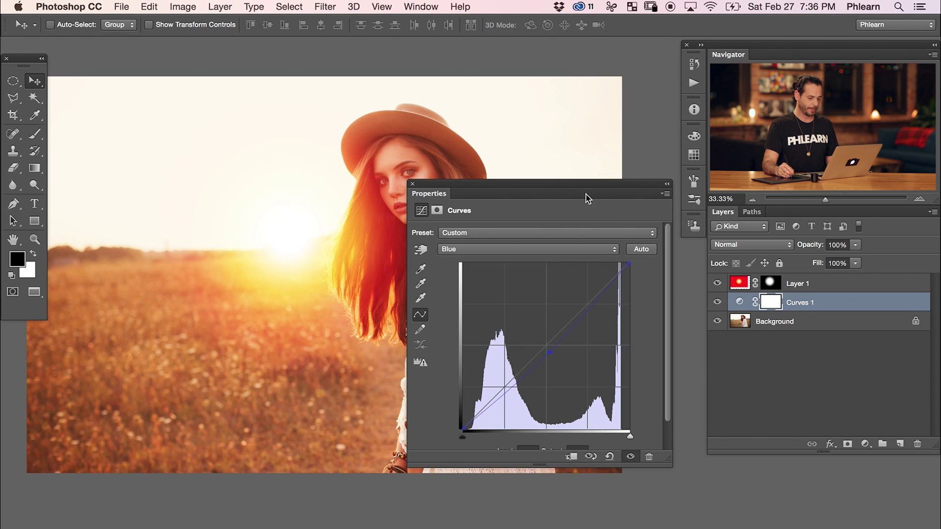
Close the curve settings and compare the image with the Curves layer hidden and shown
left_click(413, 185)
left_click(717, 304)
left_click(718, 304)
left_click(718, 304)
left_click(718, 304)
left_click(718, 304)
left_click(717, 304)
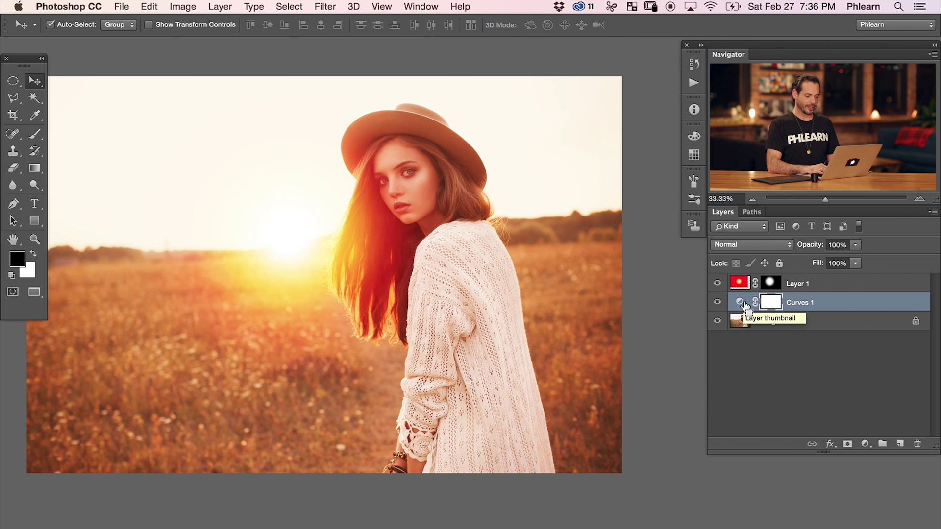
Invert the Curves layer's mask to black and paint white over the field with a soft 1577 px brush at 20% flow
key("super+i")
key("b")
mouse_move(196, 304)
left_mouse_down("ctrl+alt")
mouse_move(201, 267)
mouse_move(221, 274)
mouse_move(225, 123)
left_mouse_up("ctrl+alt")
key("x")
left_click_drag(201, 219, 235, 236, "ctrl+alt")
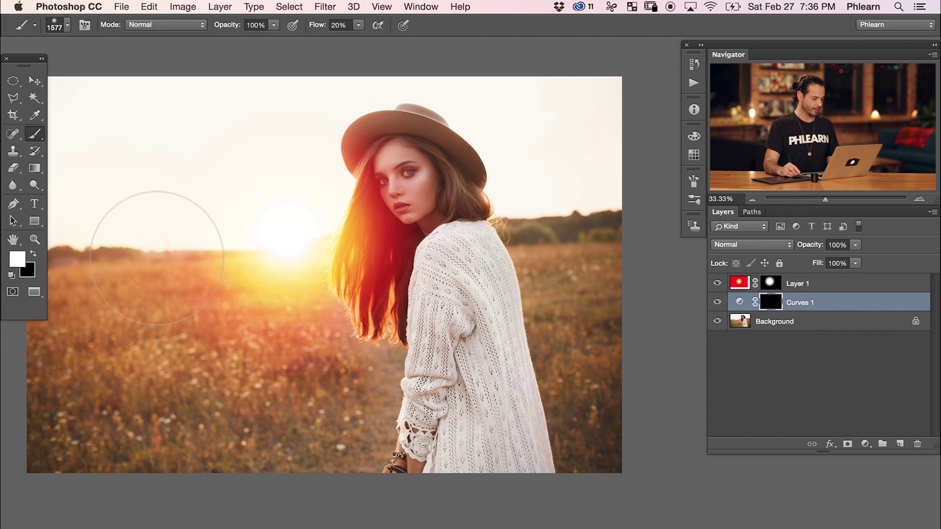
mouse_move(545, 299)
left_mouse_down()
mouse_move(563, 305)
mouse_move(542, 267)
mouse_move(573, 311)
mouse_move(602, 303)
left_mouse_up()
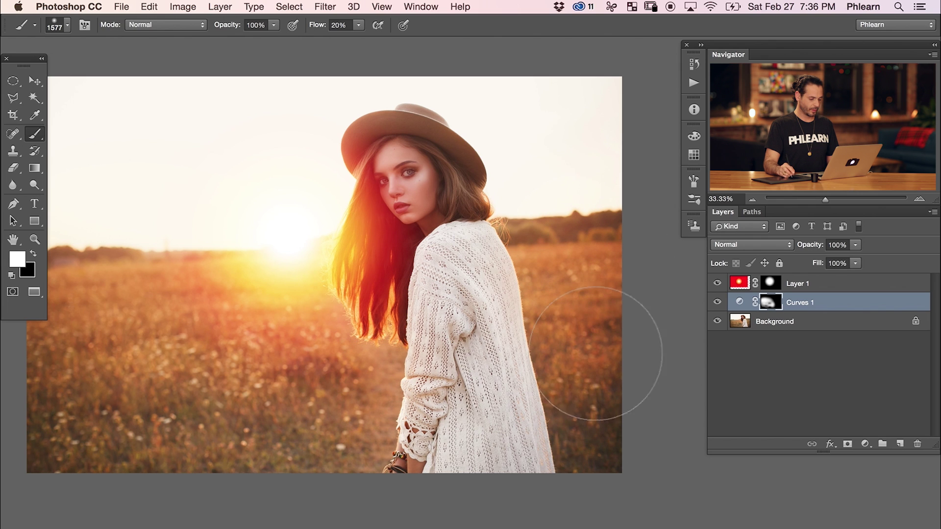
Compare the image with the Curves layer hidden and shown, and likewise with the sun flare layer hidden and shown
left_click(718, 302)
left_click(717, 302)
left_click(717, 302)
left_click(717, 302)
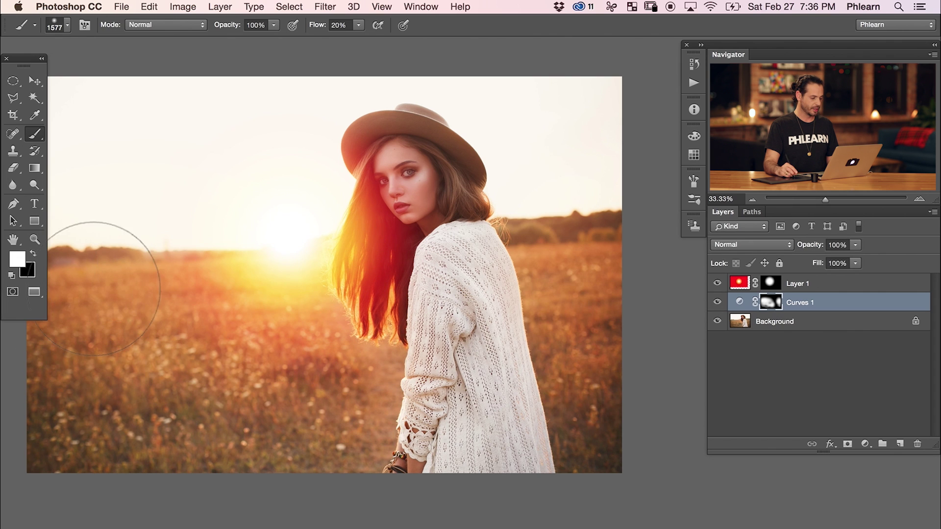
scroll(288, 340, "left", 3)
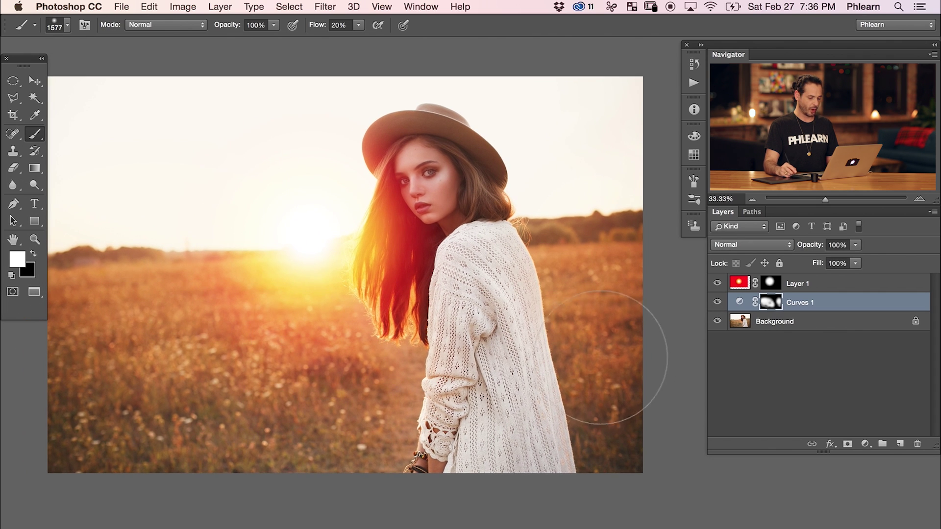
left_click(841, 290)
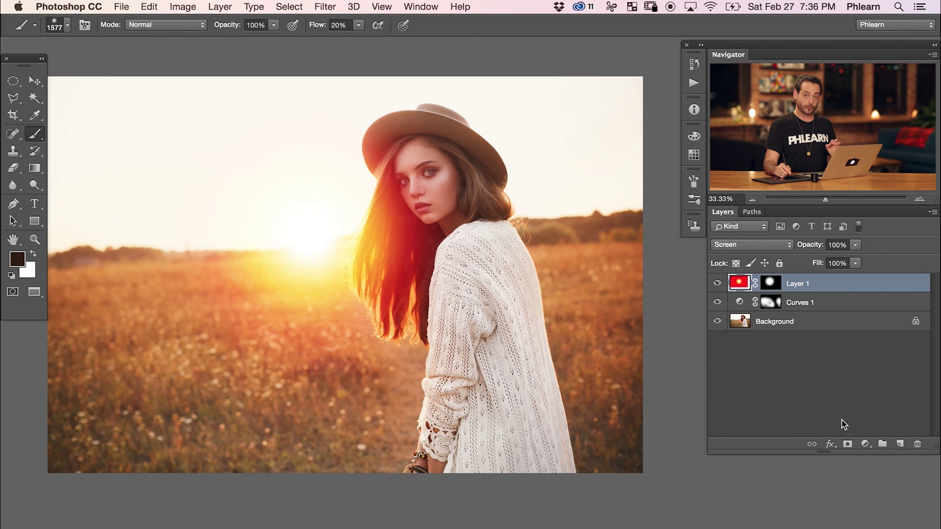
left_click(718, 284)
left_click(718, 285)
left_click(718, 284)
left_click(718, 285)
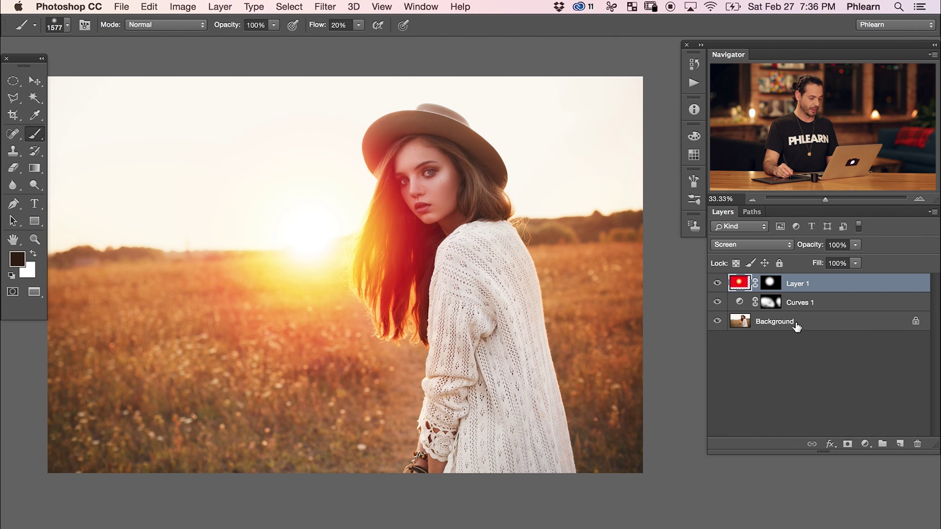
Add a Color Balance adjustment layer above the sun flare layer and set its tone to Highlights
left_click(860, 446)
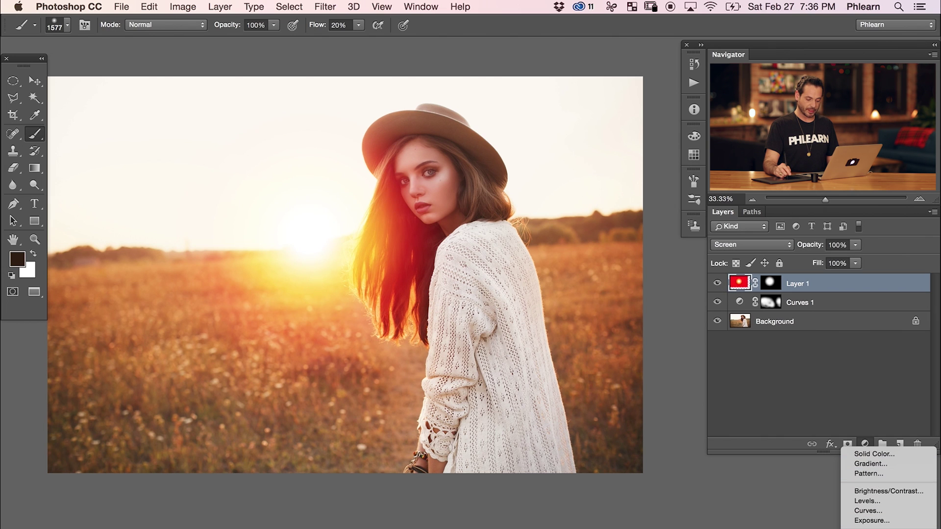
left_click(877, 527)
left_click_drag(336, 263, 266, 309)
left_click(493, 234)
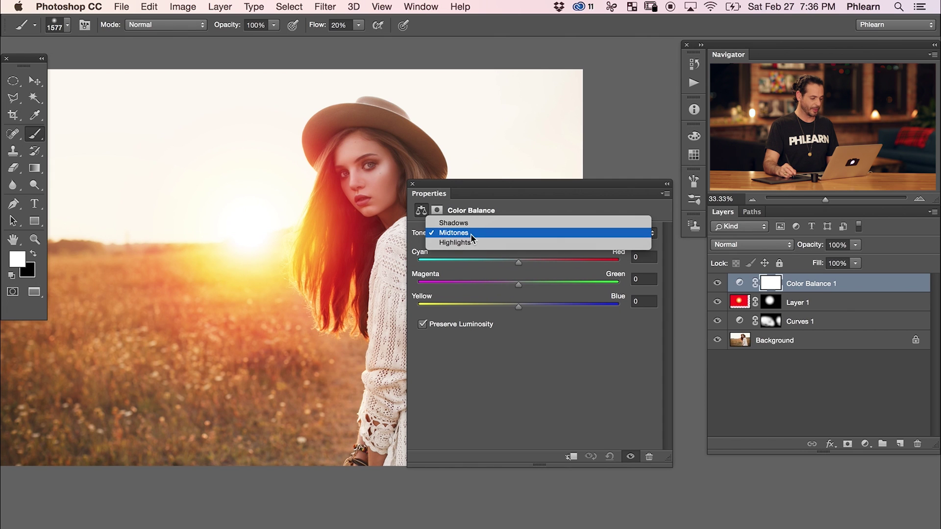
left_click(470, 242)
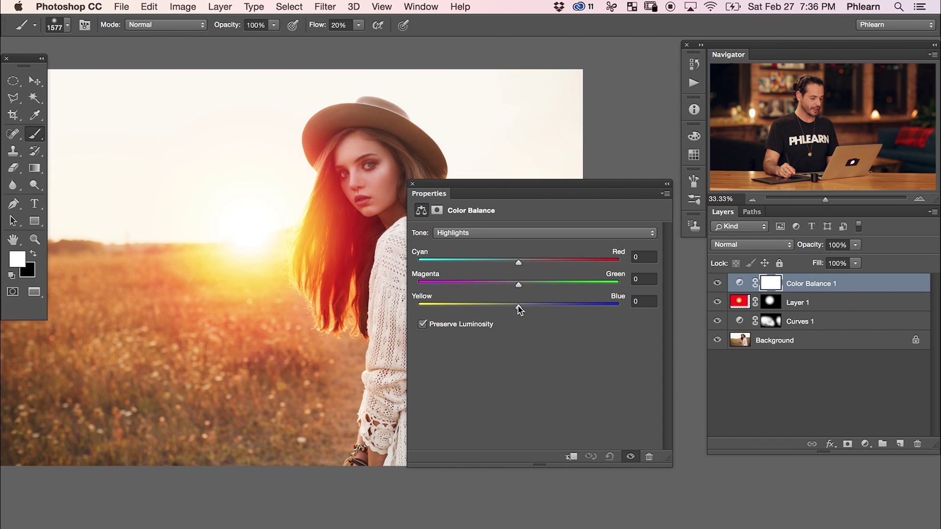
Shift the highlights to about +23 red, +11 green and -17 yellow, and compare the image with and without the Color Balance layer
left_click_drag(518, 305, 505, 308)
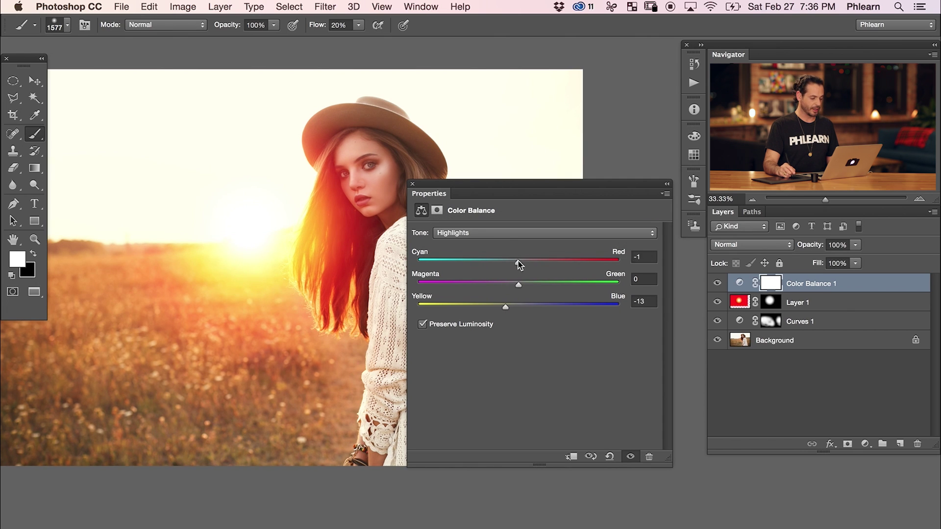
left_click_drag(527, 266, 535, 267)
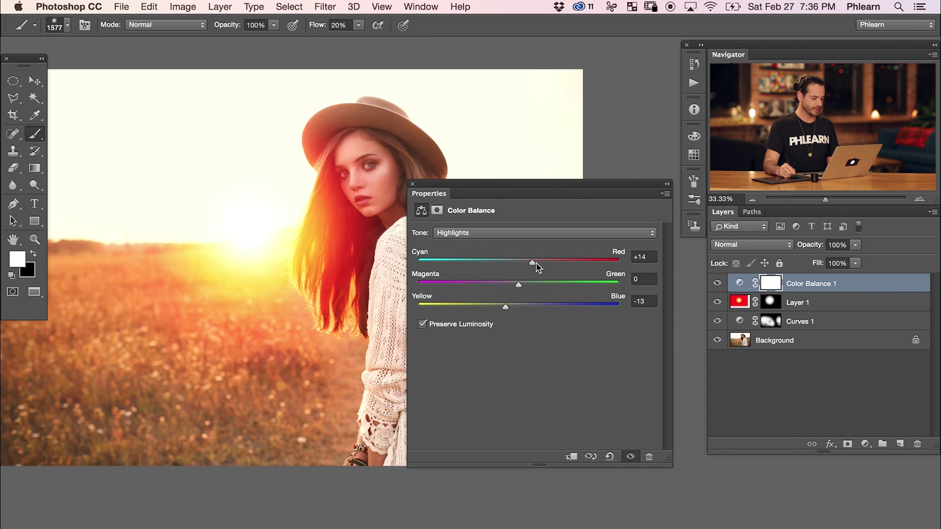
left_click_drag(524, 287, 507, 309)
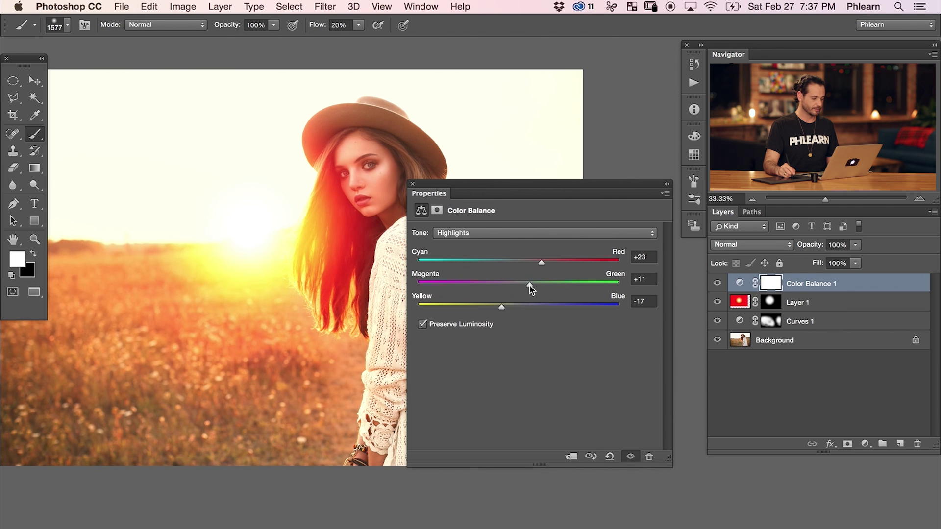
left_click_drag(541, 268, 545, 269)
left_click(718, 285)
left_click(717, 284)
left_click(718, 285)
left_click(717, 285)
left_click(717, 284)
left_click(717, 285)
Check the sun flare layer hidden and shown, and lower its opacity to 82%
left_click(718, 302)
left_click(717, 303)
left_click(797, 306)
left_click_drag(807, 248, 796, 250)
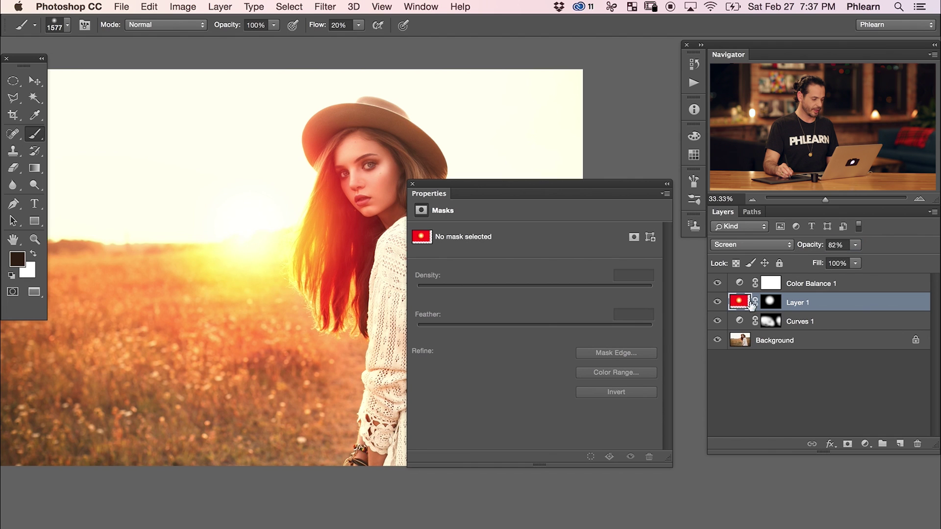
Check the Curves layer hidden and shown, and lower its opacity to 85%
left_click(718, 321)
left_click(718, 321)
left_click(789, 324)
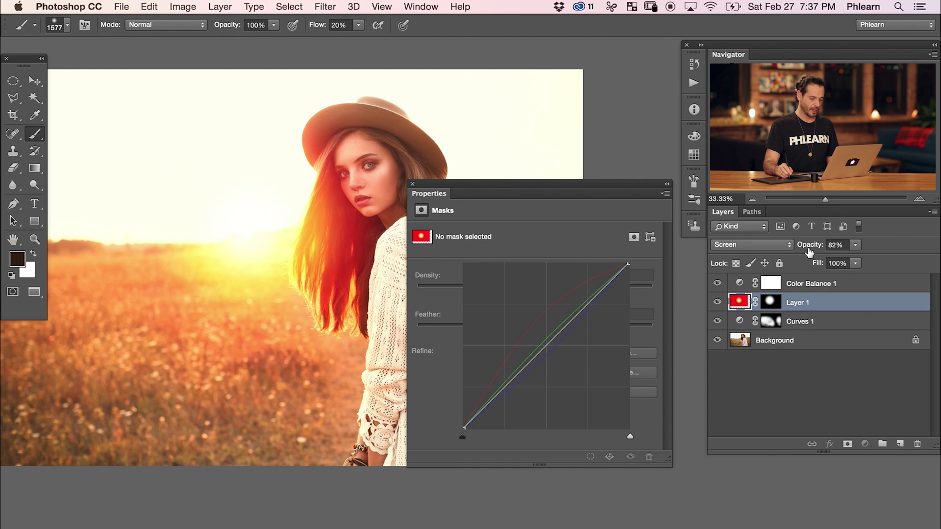
left_click(806, 248)
left_click_drag(807, 249, 799, 248)
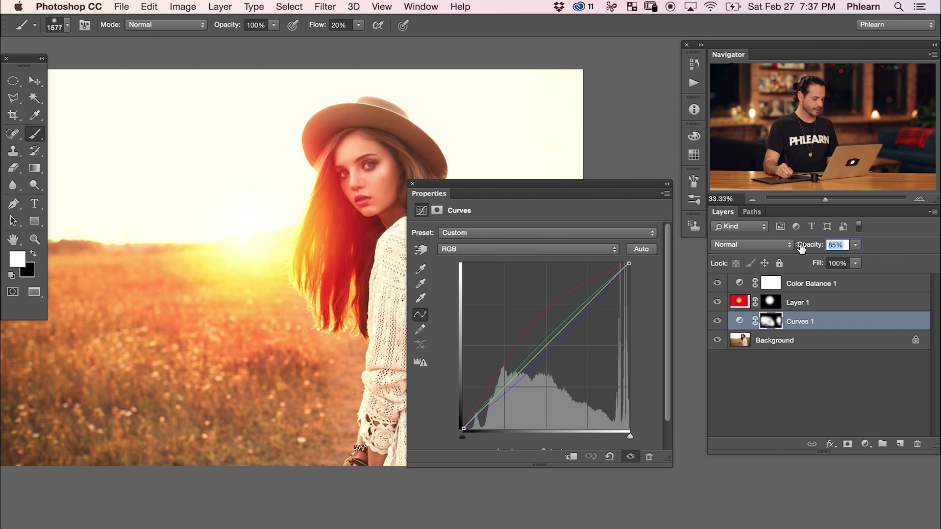
Check the Color Balance layer hidden and shown, and lower its opacity to 84%
left_click(717, 283)
left_click(718, 283)
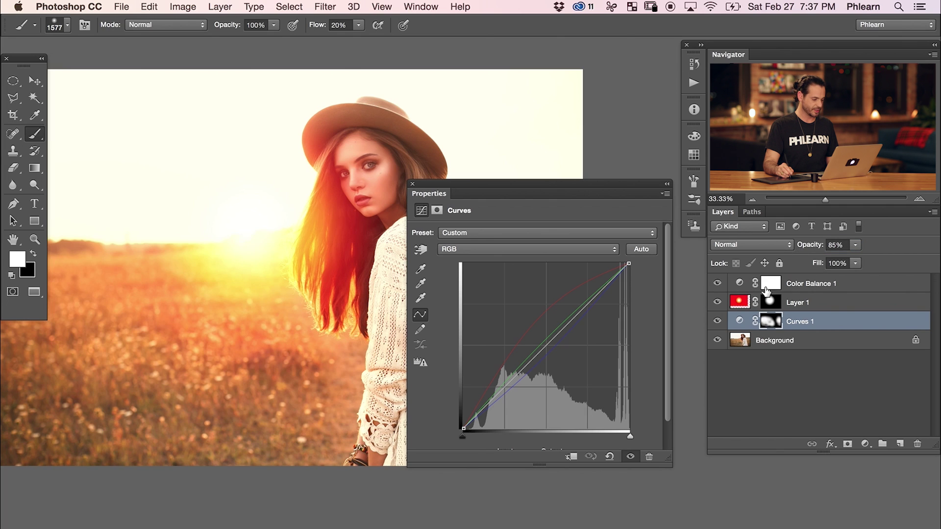
left_click(812, 285)
left_click_drag(812, 247, 799, 246)
Close the layer properties and move the sun flare along the horizon toward the woman's hair
left_click(740, 302)
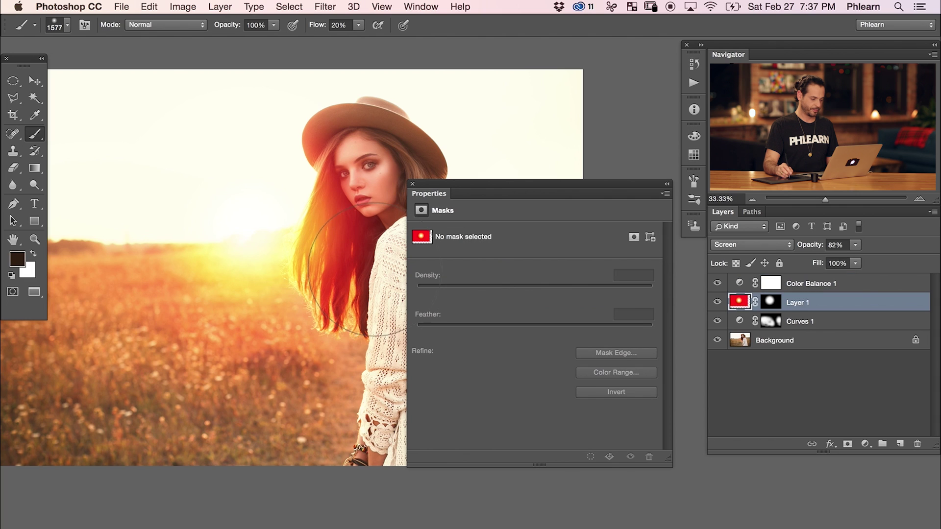
key("v")
left_click_drag(328, 298, 299, 308)
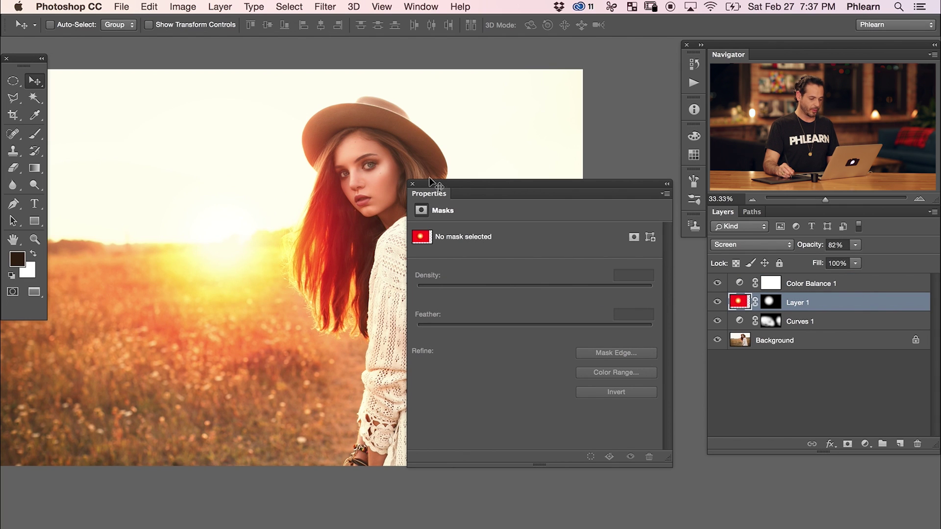
left_click(411, 185)
scroll(343, 250, "left", 5)
left_click_drag(373, 354, 491, 347)
Scale the sun flare layer down with Free Transform and shift it back toward the sun beside the hair
key("super")
key("super+t")
left_click_drag(643, 429, 593, 395)
key("Return")
left_click_drag(421, 357, 455, 376)
Shrink the sun flare further and place it on the horizon right at the edge of the woman's hair
key("super+t")
left_click_drag(630, 417, 569, 375)
key("Return")
left_click_drag(442, 350, 498, 366)
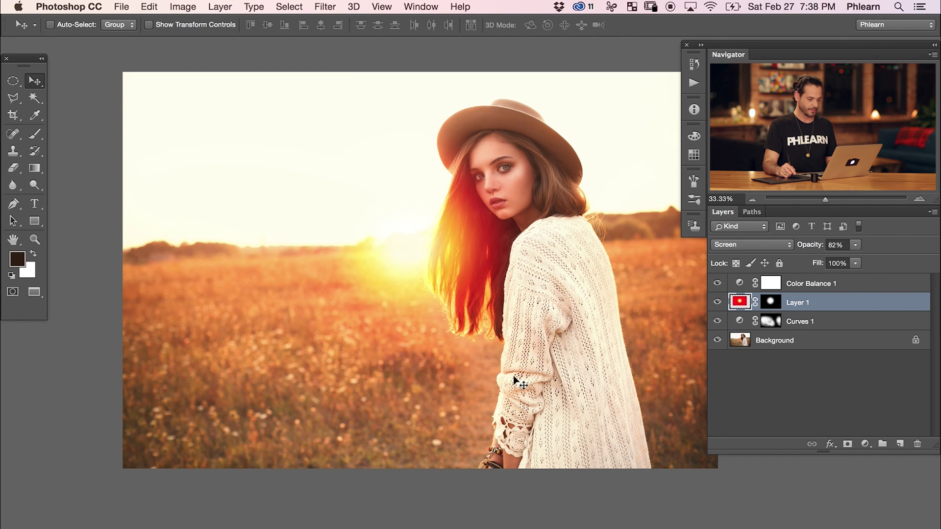
Compare the image with the Curves layer and the Color Balance layer each hidden and shown
left_click(719, 321)
left_click(718, 321)
left_click(719, 321)
left_click(719, 321)
left_click(718, 283)
left_click(717, 283)
left_click(717, 283)
left_click(717, 283)
scroll(580, 311, "right", 3)
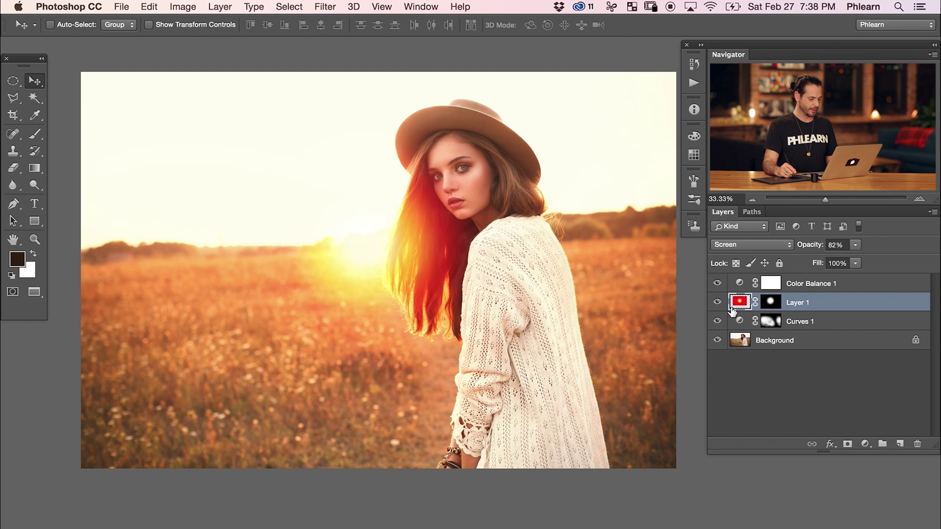
left_click(717, 284)
left_click(717, 285)
Lower the midtones of the Curves layer's Blue channel further and close its settings
left_click(739, 323)
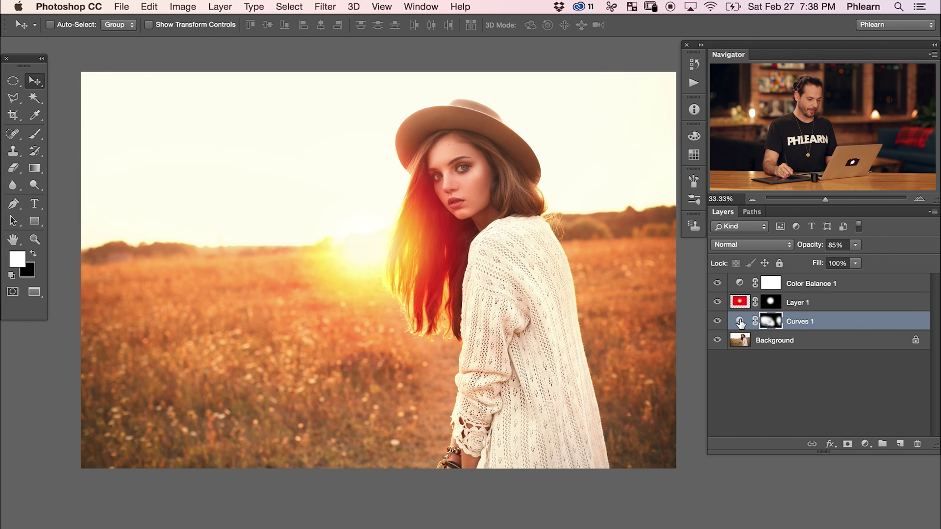
double_click(739, 323)
left_click(493, 250)
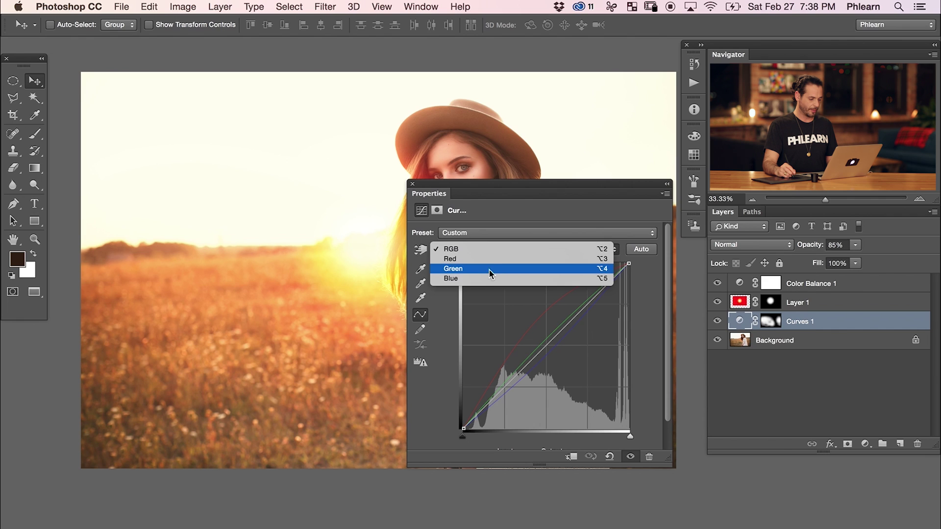
key("alt+5")
left_click_drag(549, 354, 556, 352)
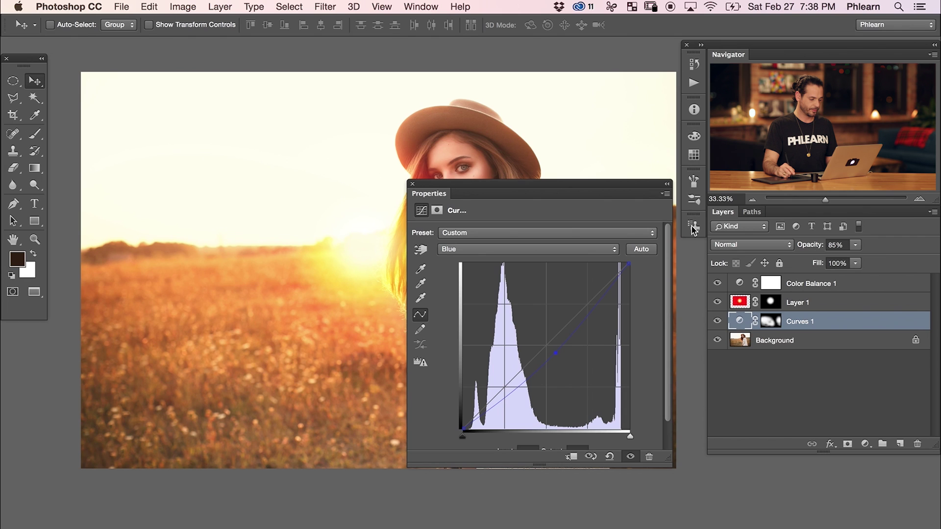
left_click(413, 185)
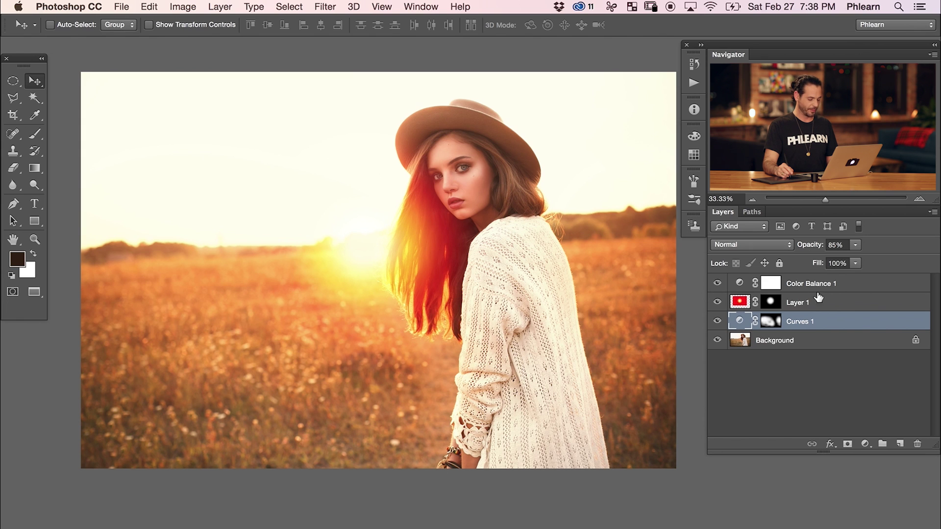
Group the Color Balance, sun flare and Curves layers, and compare the image with the flare hidden and shown
left_click(841, 286, "shift")
key("super+g")
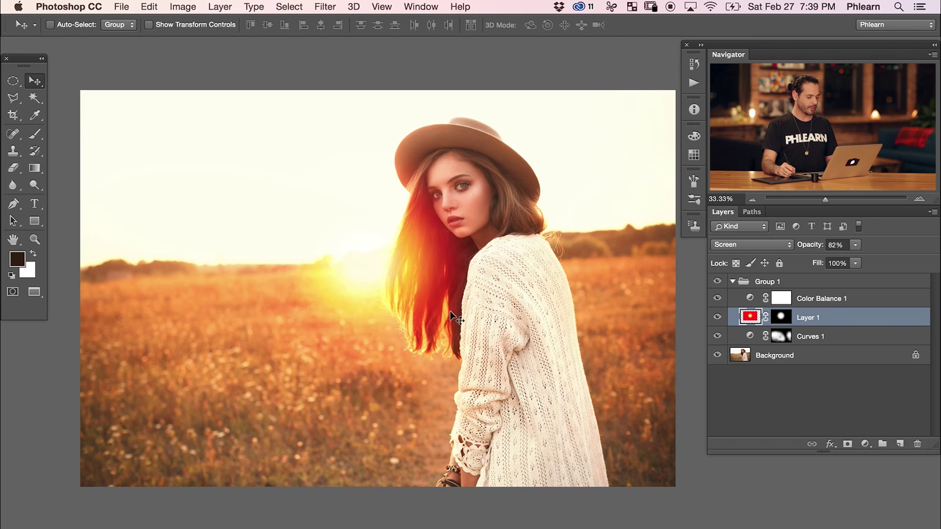
left_click(717, 319)
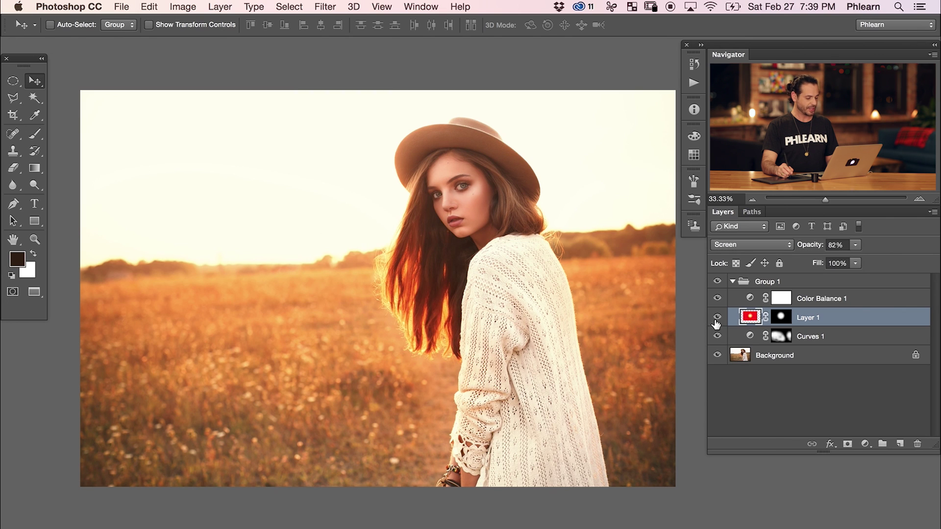
left_click(717, 318)
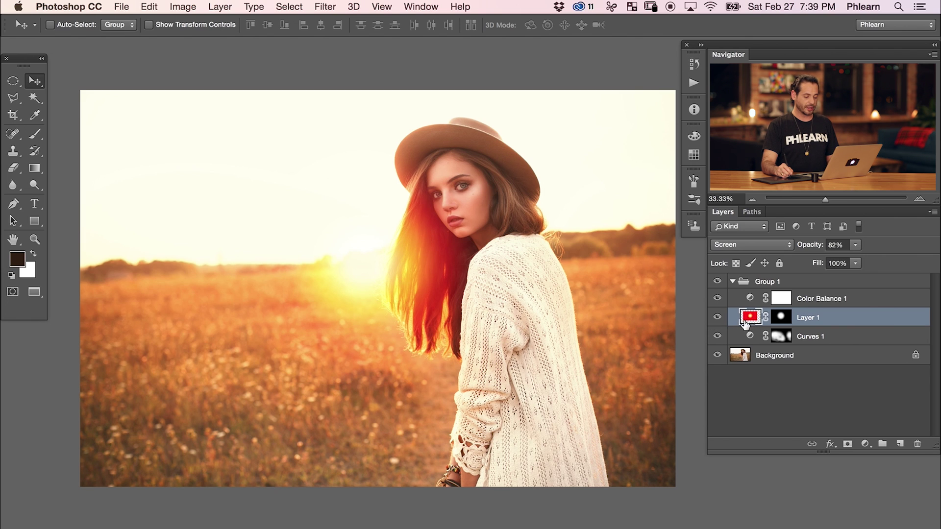
Reduce the sun flare layer's saturation to -21 with a Hue/Saturation adjustment
key("super+u")
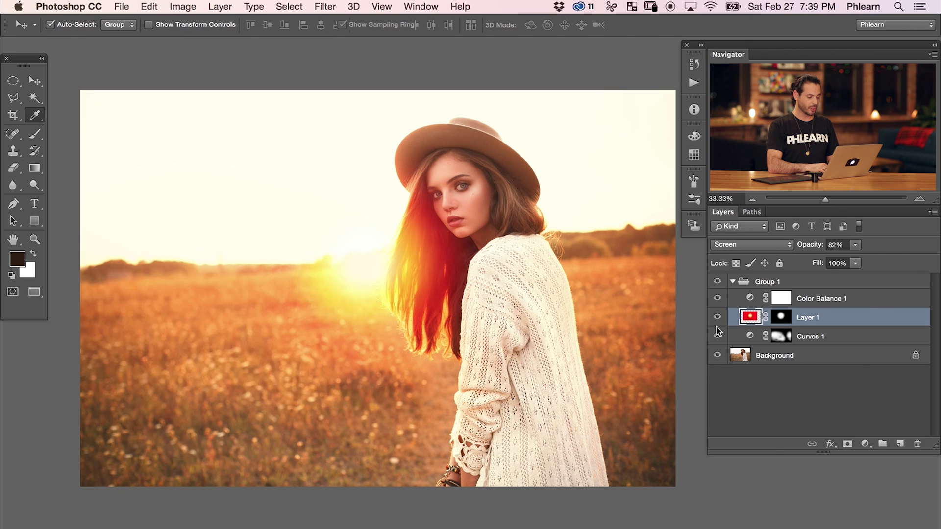
left_click_drag(446, 328, 467, 299)
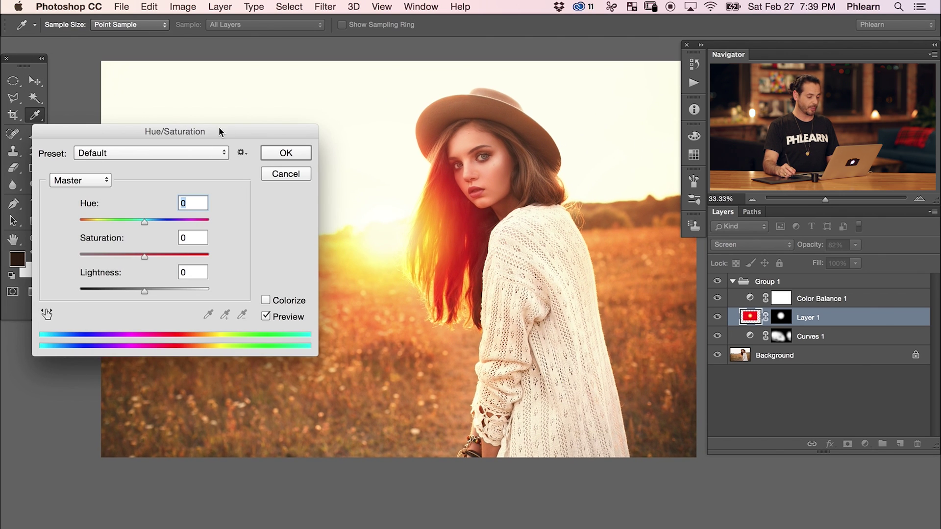
left_click_drag(218, 128, 226, 239)
left_click_drag(153, 367, 204, 366)
key("super+z")
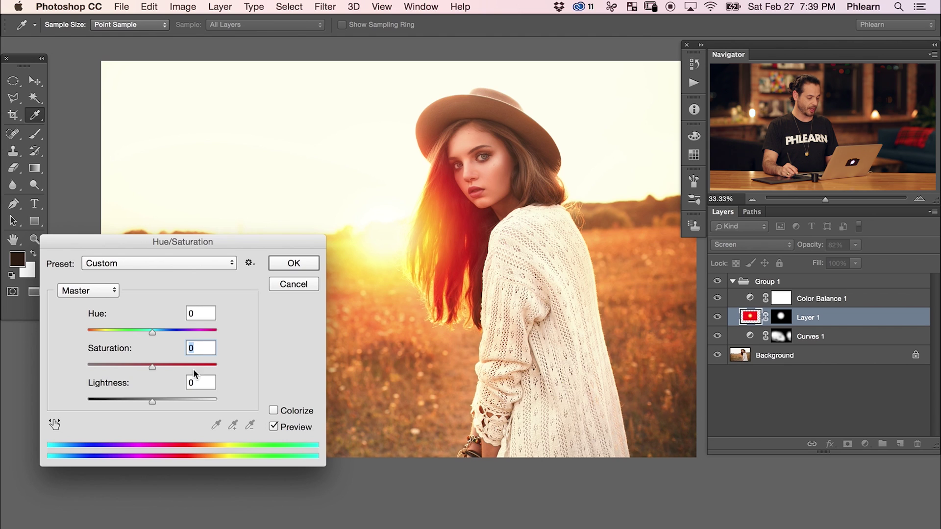
mouse_move(151, 366)
left_mouse_down()
mouse_move(119, 366)
mouse_move(148, 366)
mouse_move(138, 366)
left_mouse_up()
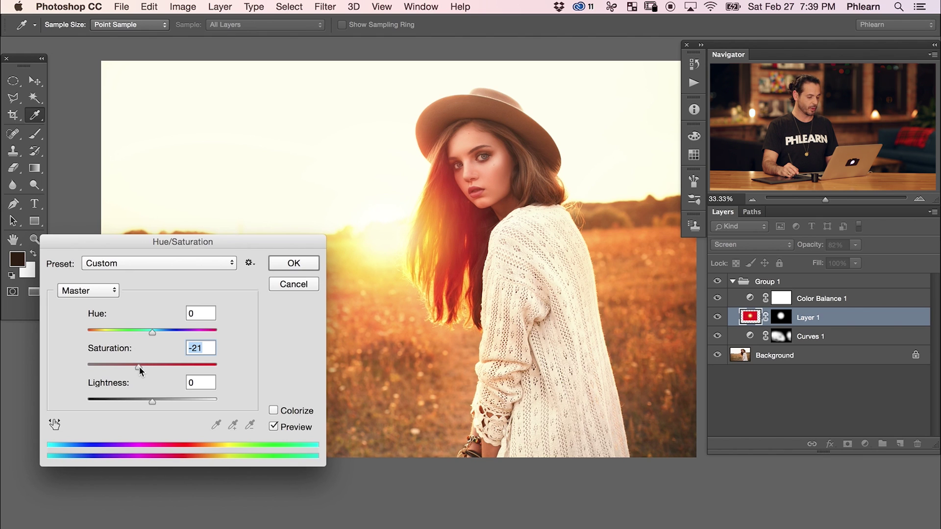
left_click(300, 264)
Add a Solid Color fill layer directly above the Color Balance layer inside the group
key("v")
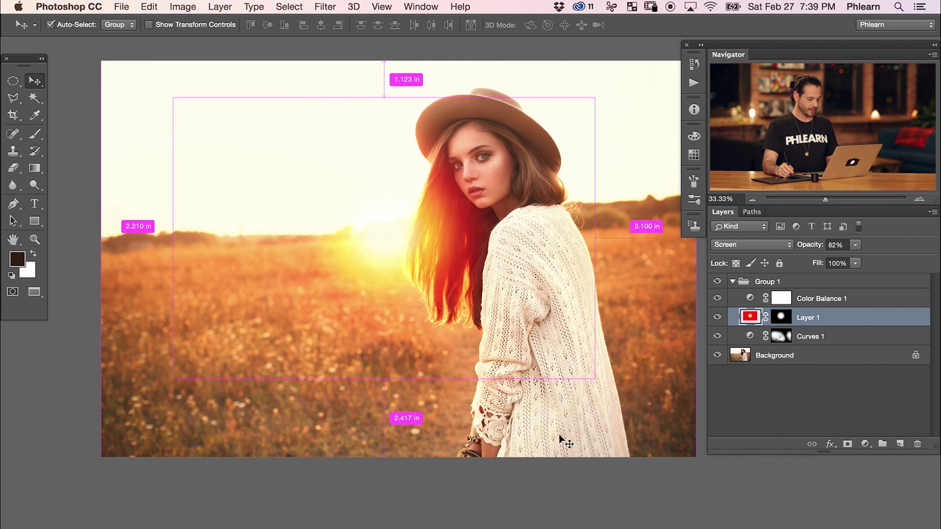
left_click_drag(564, 365, 501, 388)
key("space")
left_click(866, 305)
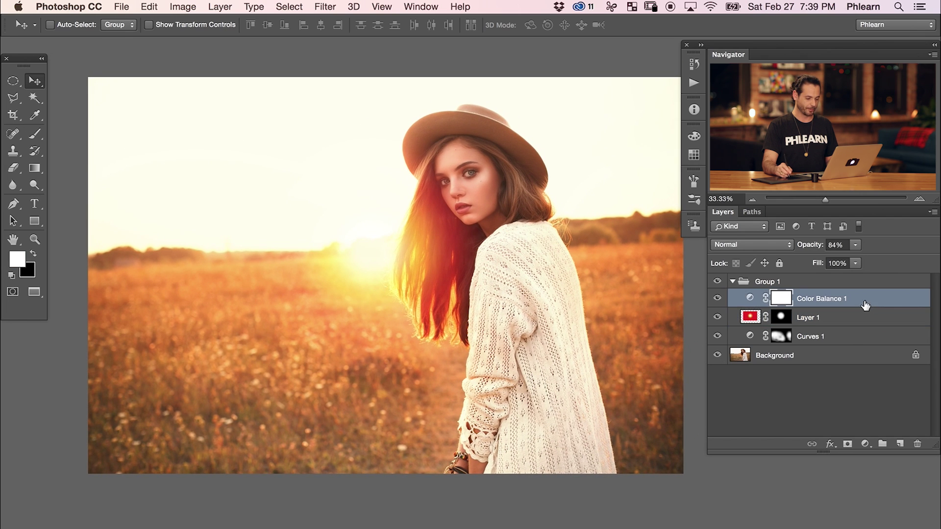
left_click(866, 444)
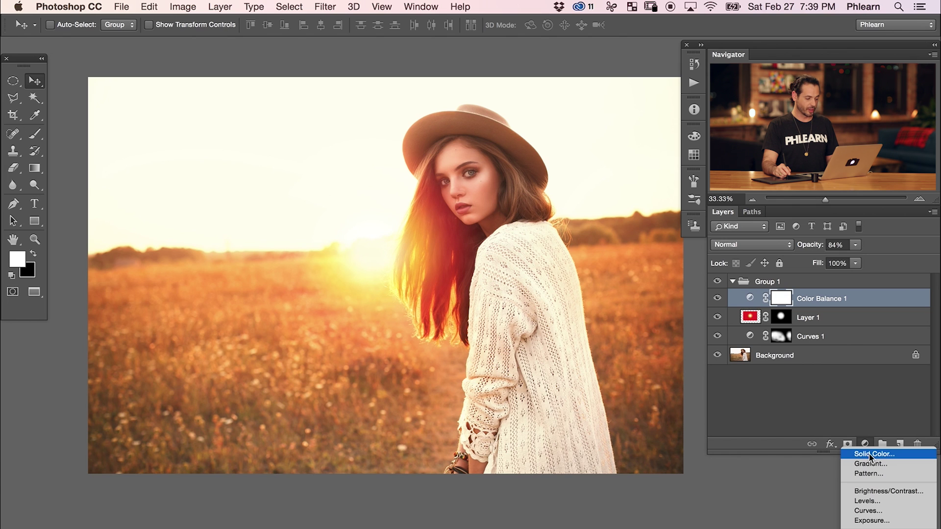
left_click(871, 454)
Set the fill layer's color to dark blue, hex 101f6b
left_click_drag(331, 252, 358, 146)
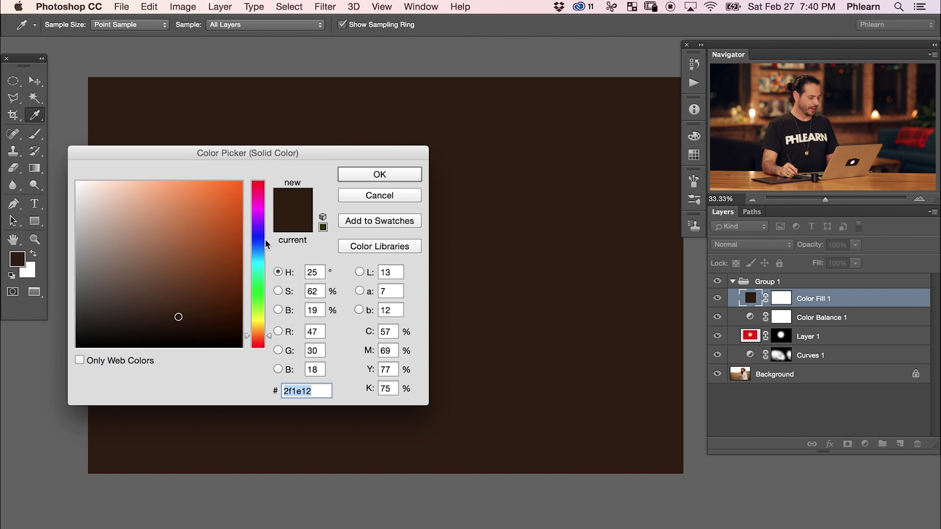
left_click_drag(261, 248, 253, 243)
left_click(214, 278)
left_click_drag(214, 278, 216, 275)
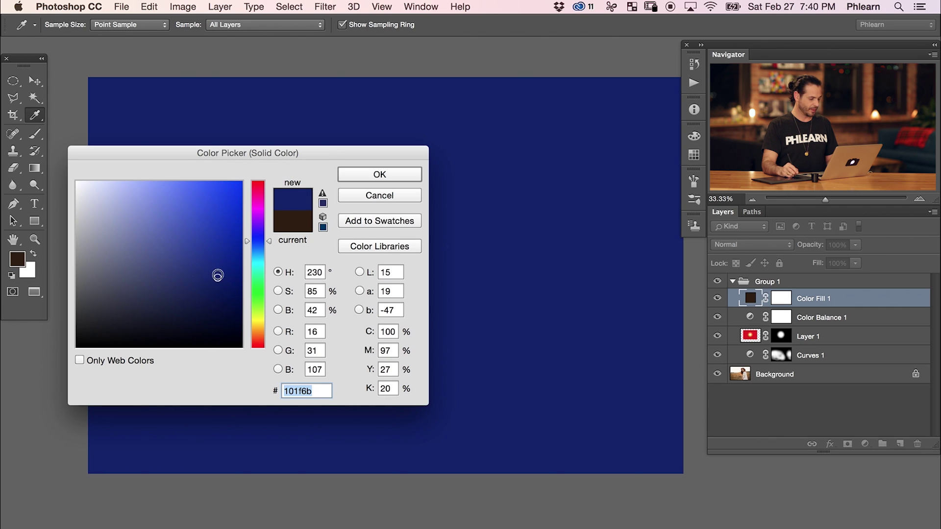
left_click(381, 176)
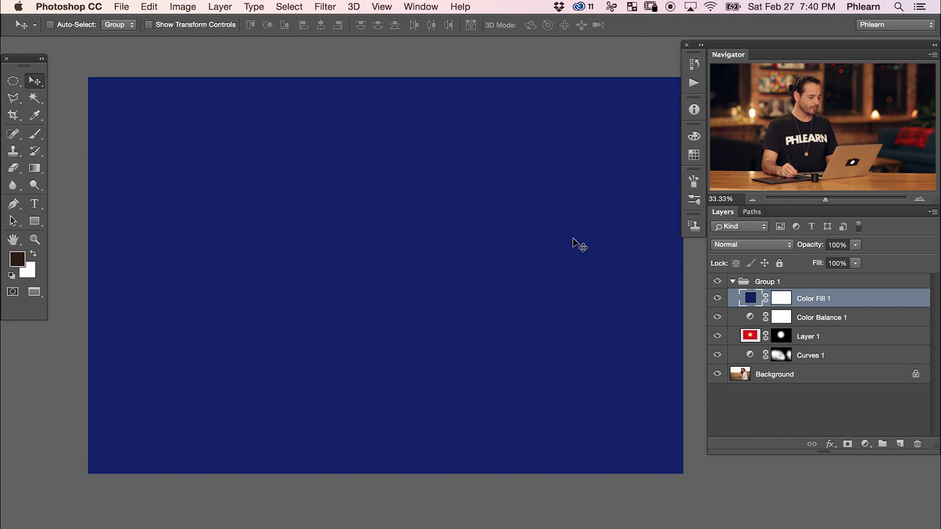
Set the blue Solid Color fill layer's blend mode to Lighten and compare the image with the layer hidden and shown
left_click(749, 245)
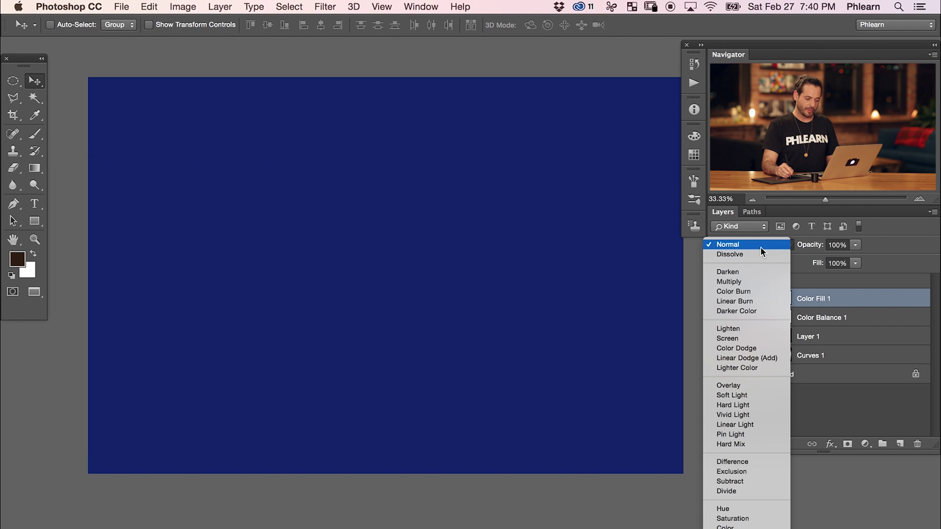
left_click(748, 329)
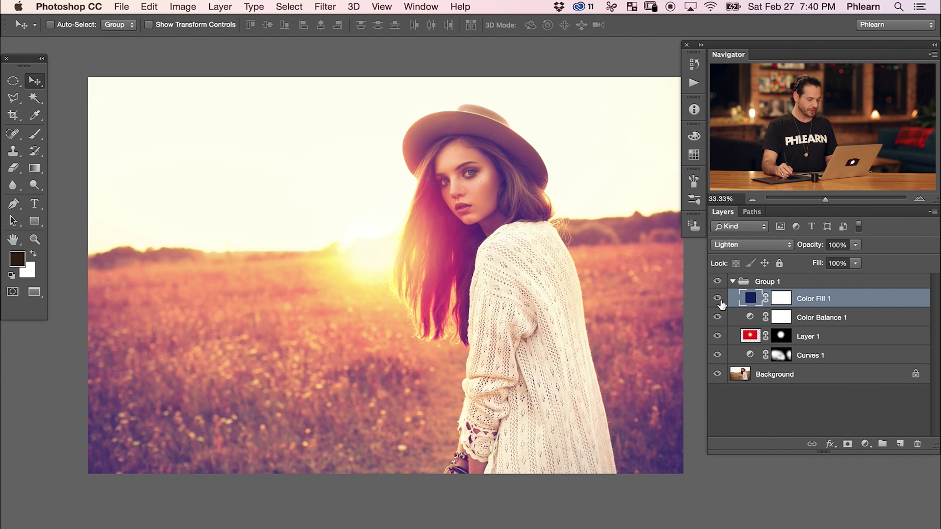
left_click(718, 298)
left_click(718, 299)
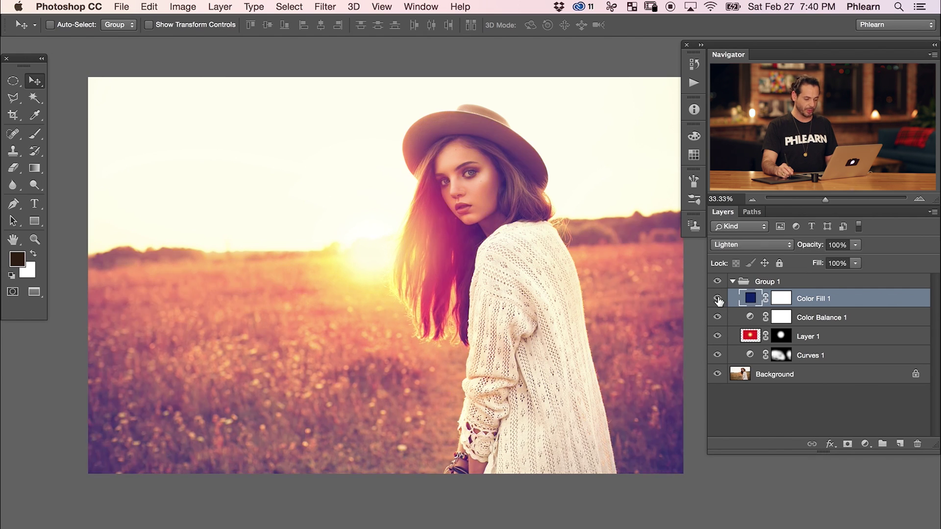
left_click(717, 298)
left_click(715, 299)
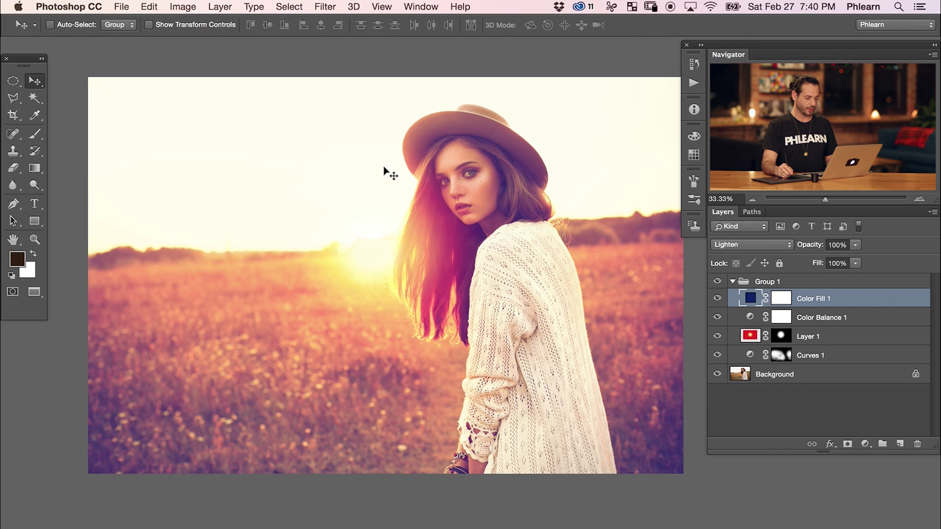
Try brighter blue and green shades as the fill layer's color, including hex 2f46bb, 22307b, 287f2a and 08480a
double_click(750, 300)
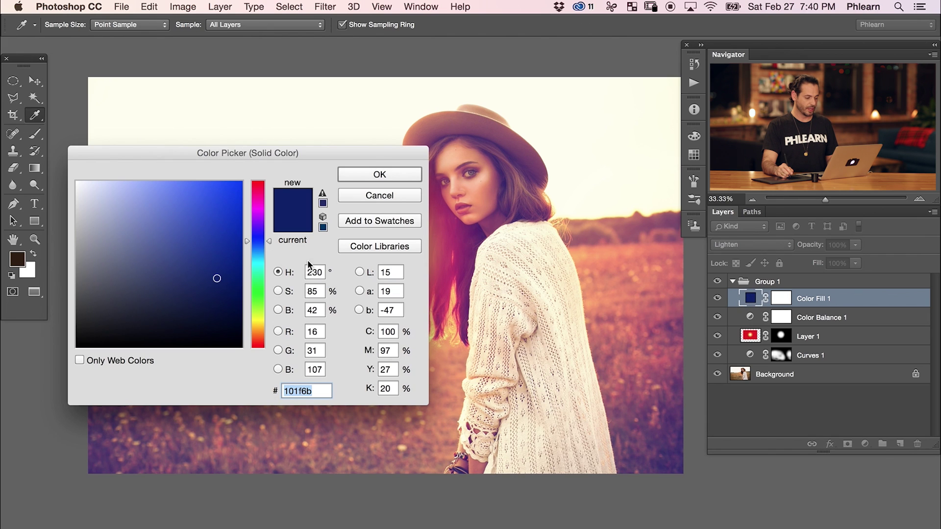
left_click(204, 226)
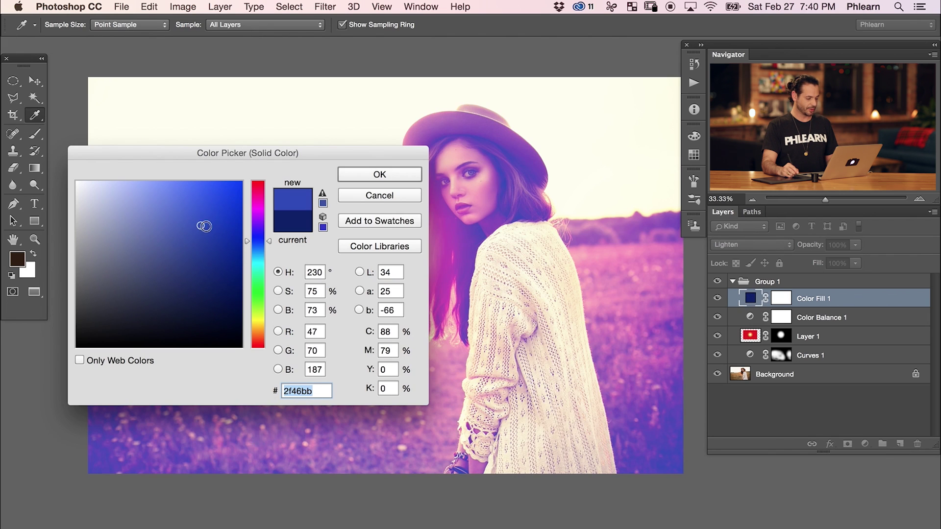
mouse_move(219, 220)
left_mouse_down()
mouse_move(247, 198)
mouse_move(180, 200)
mouse_move(164, 216)
mouse_move(159, 245)
mouse_move(160, 260)
mouse_move(204, 279)
mouse_move(223, 306)
mouse_move(221, 270)
mouse_move(168, 259)
mouse_move(196, 275)
mouse_move(189, 265)
left_mouse_up()
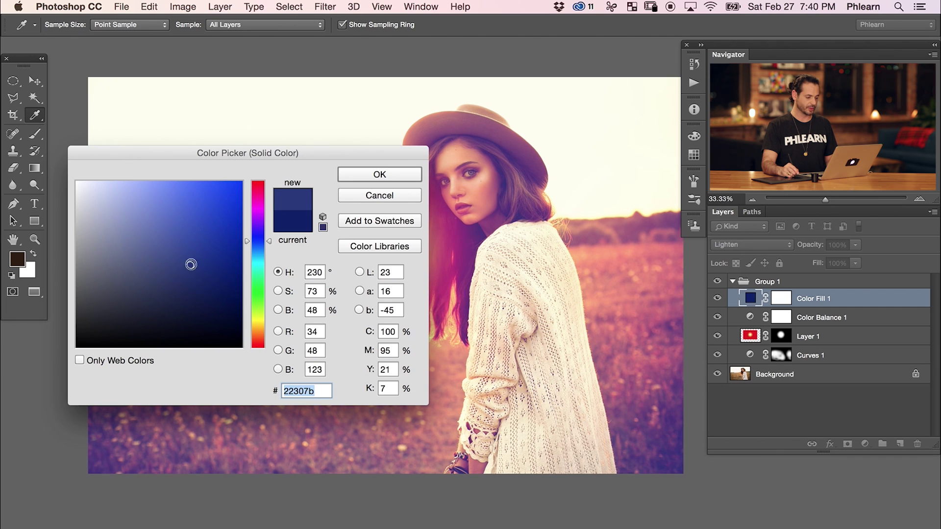
left_click(259, 292)
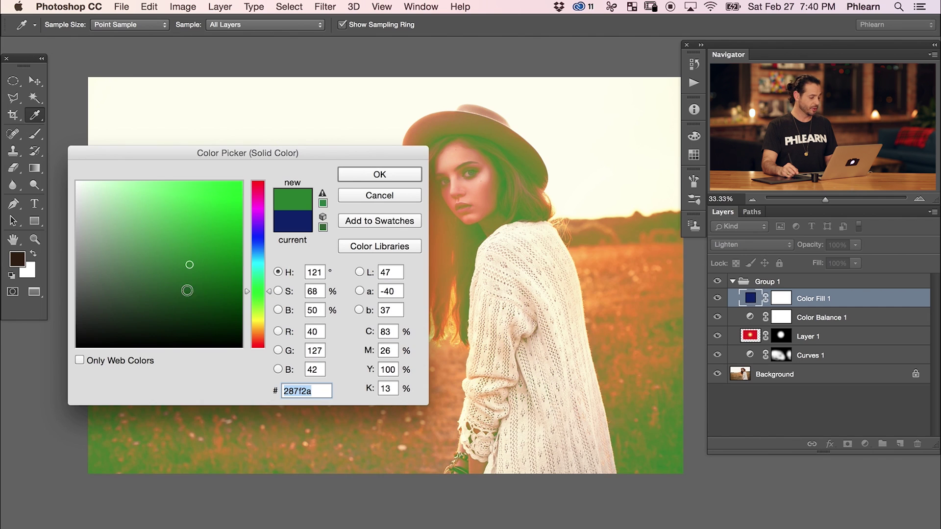
left_click_drag(205, 283, 223, 300)
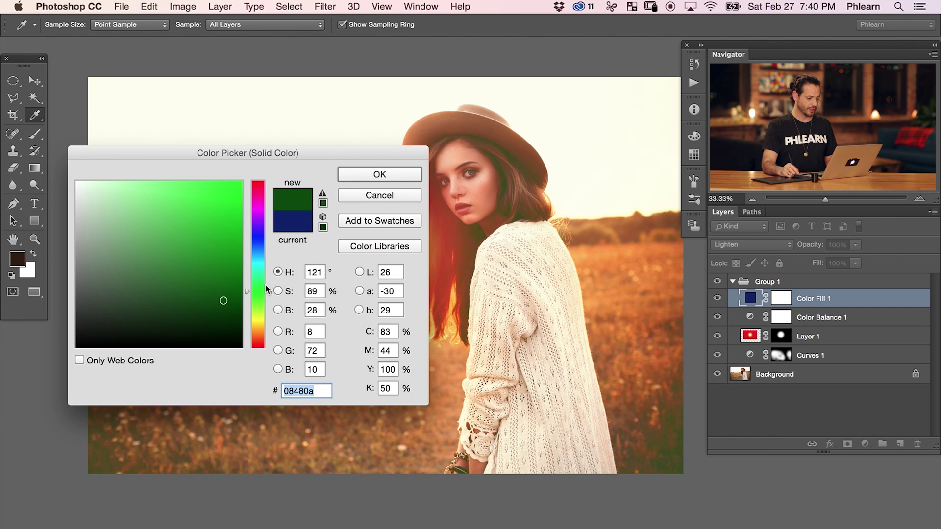
Set the fill layer's color to a muted blue, hex 1e366b
left_click(260, 245)
mouse_move(195, 295)
left_mouse_down()
mouse_move(203, 272)
mouse_move(171, 278)
mouse_move(202, 277)
mouse_move(185, 269)
mouse_move(196, 277)
left_mouse_up()
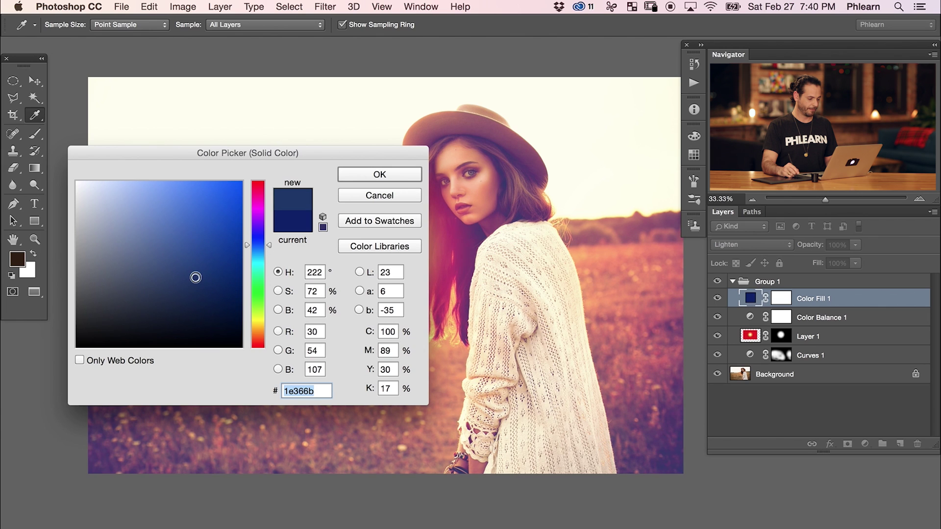
left_click(375, 177)
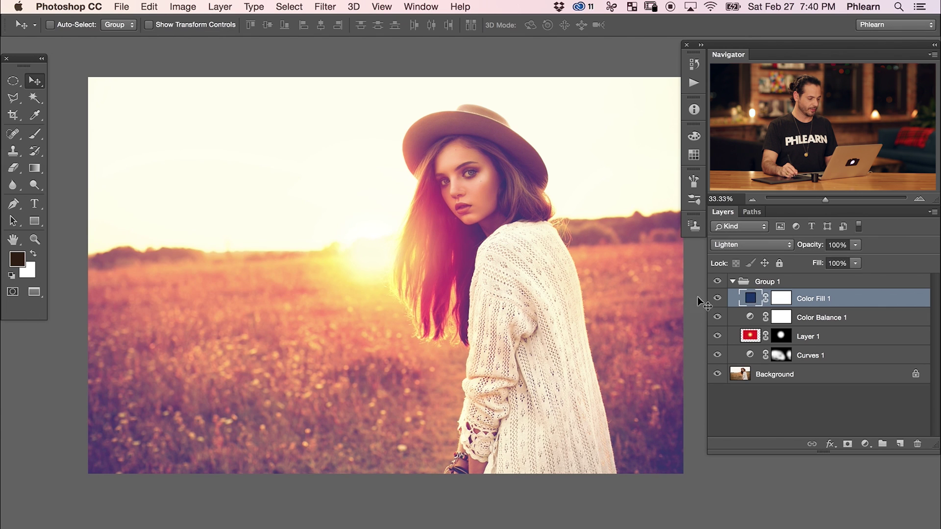
Compare the image with the fill layer hidden and shown, and slightly lower that layer's opacity
left_click(716, 299)
left_click(716, 299)
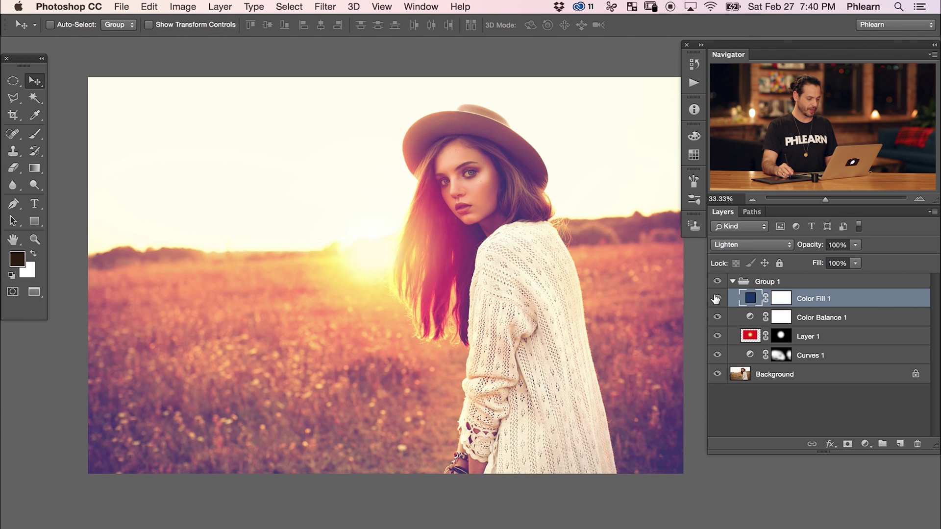
left_click(717, 299)
left_click(716, 299)
left_click_drag(814, 250, 808, 250)
Compare the image with the Color Balance layer hidden and shown, and reduce that layer's opacity to 71%
left_click(718, 318)
left_click(718, 318)
left_click(801, 316)
left_click(803, 247)
left_click_drag(804, 249, 801, 250)
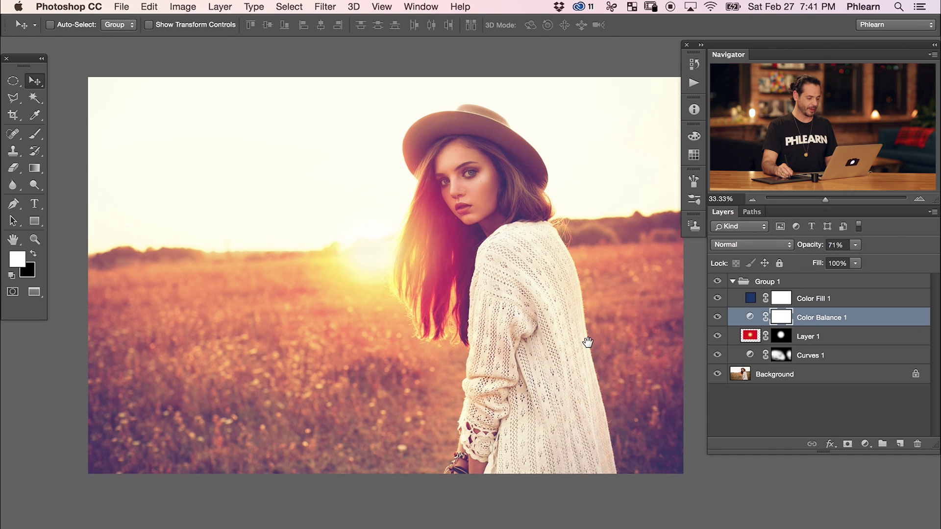
left_click_drag(588, 342, 567, 330)
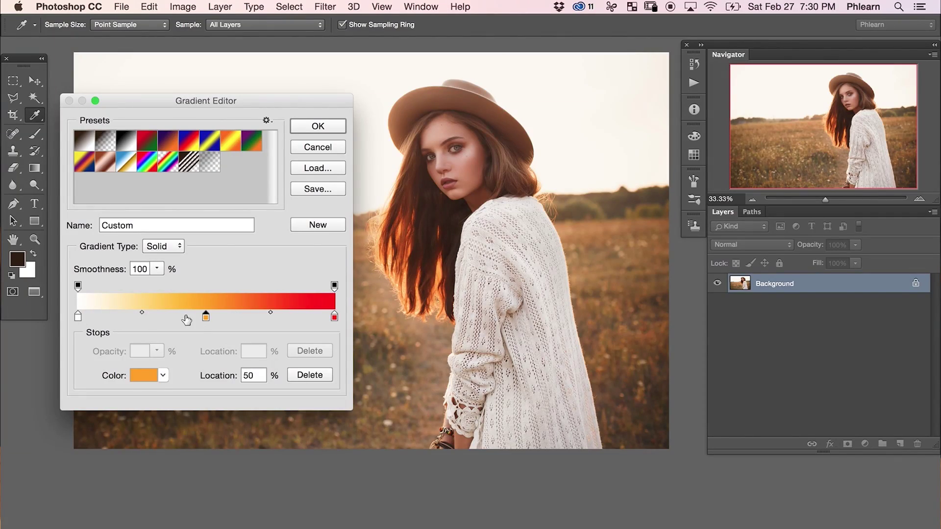
Move the gradient's white stop inward and its orange stop to 58%, and store the gradient as a new preset
left_click_drag(76, 319, 119, 318)
left_click_drag(210, 319, 224, 319)
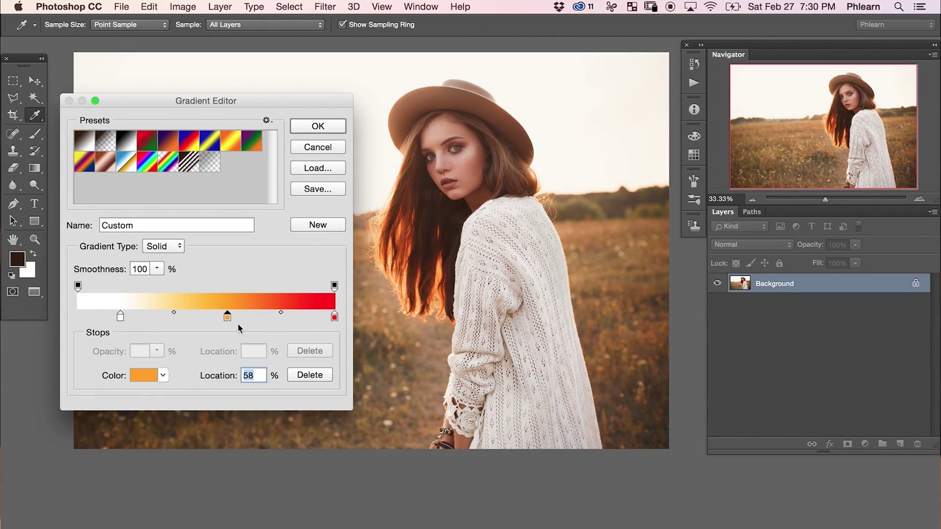
left_click(320, 227)
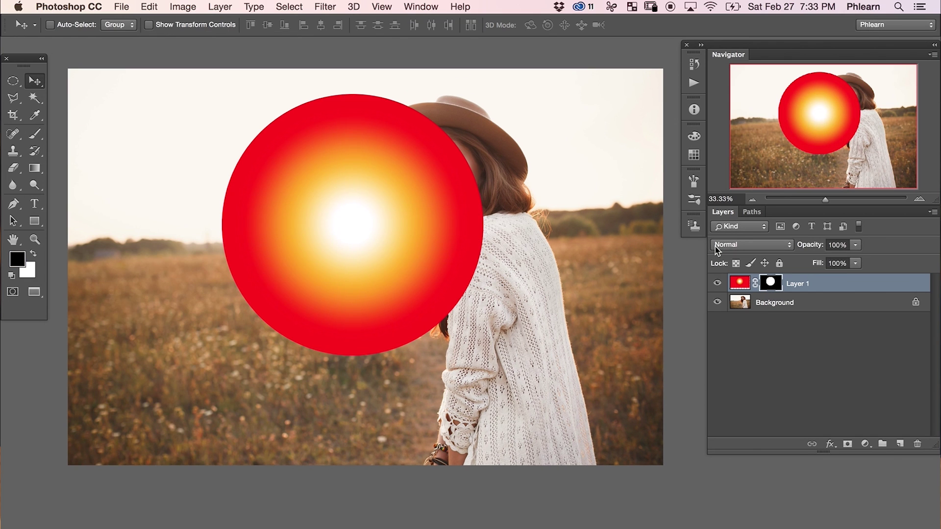
Set the circular gradient layer's blend mode to Screen and shift the flare slightly downward
left_click(751, 245)
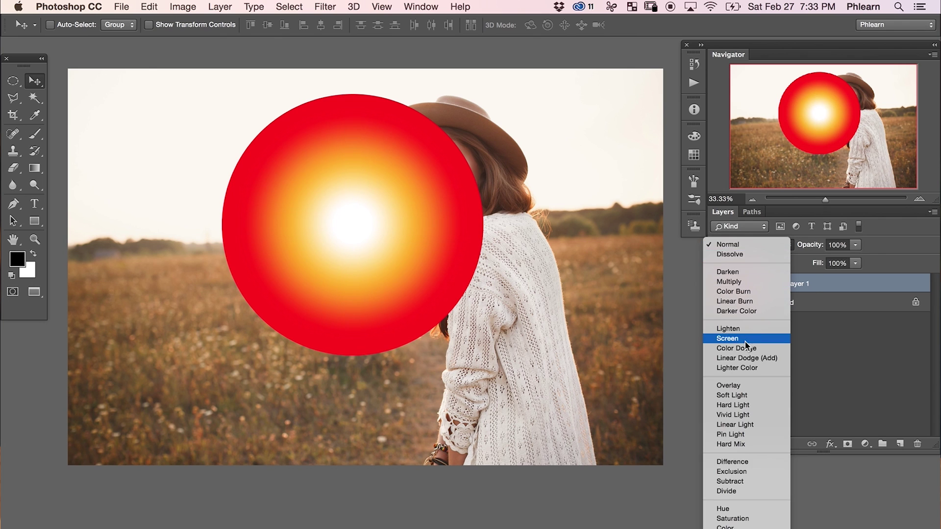
left_click(741, 338)
left_click_drag(398, 277, 390, 299)
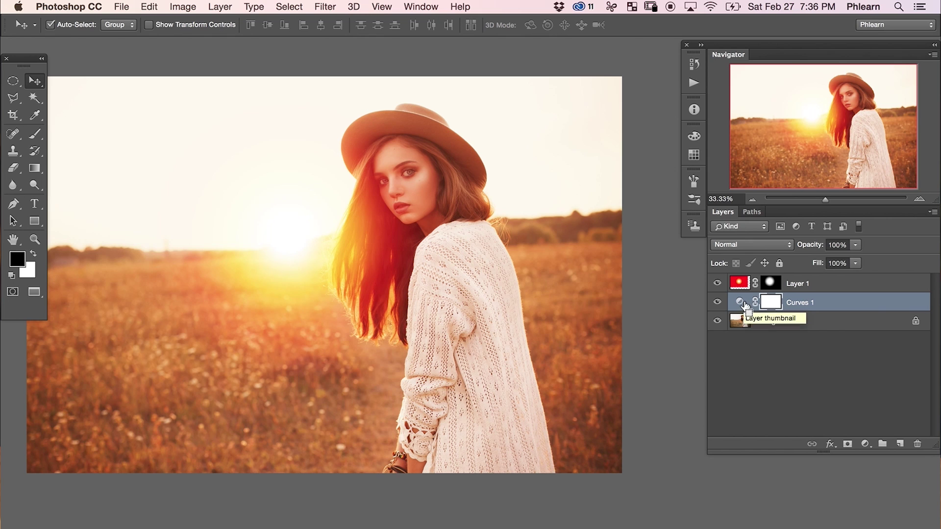
Invert the Curves layer's mask to black and paint white at 20% flow over the field on both sides of the woman
key("ctrl+i")
key("b")
left_click_drag(197, 304, 210, 304)
key("x")
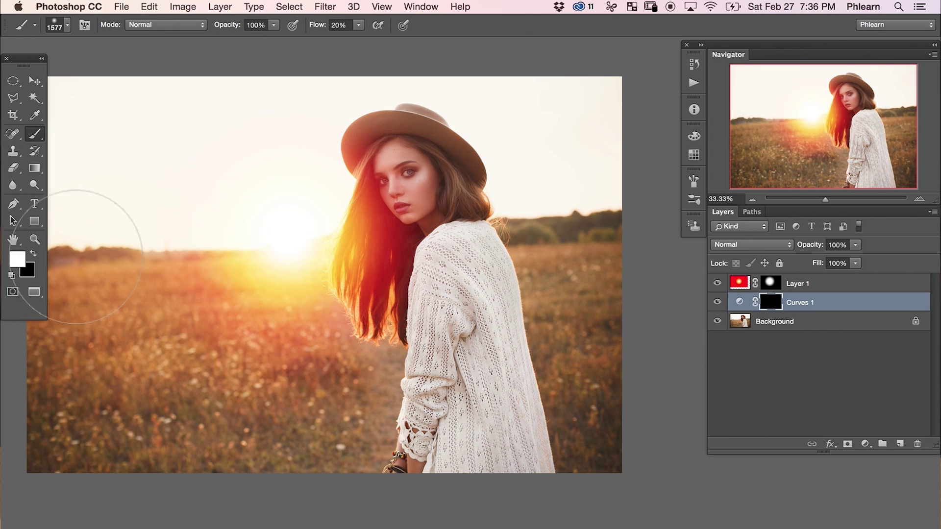
mouse_move(94, 221)
left_mouse_down()
mouse_move(599, 230)
mouse_move(603, 417)
left_mouse_up()
scroll(343, 337, "left", 2)
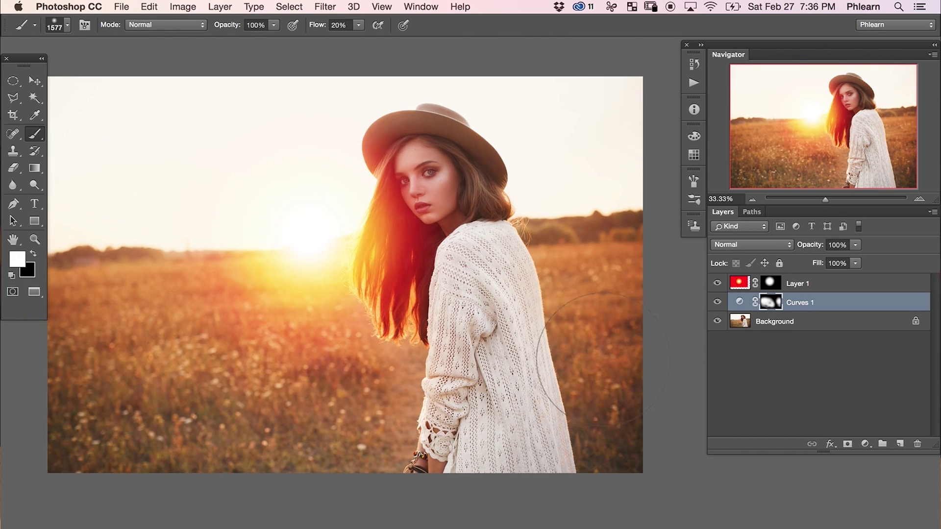
Add a Color Balance adjustment above the sun flare layer and switch its tone range to Highlights
left_click(843, 283)
left_click(865, 443)
left_click(882, 339)
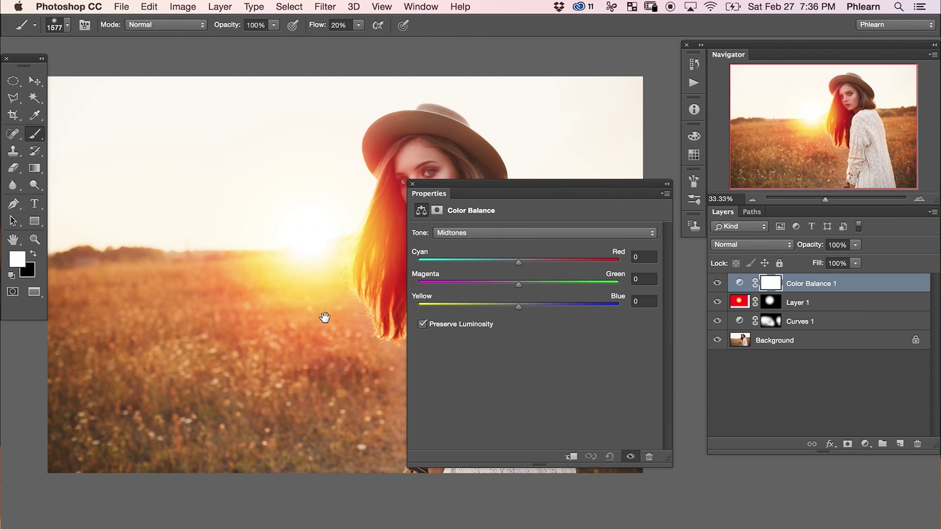
left_click(490, 233)
left_click(485, 238)
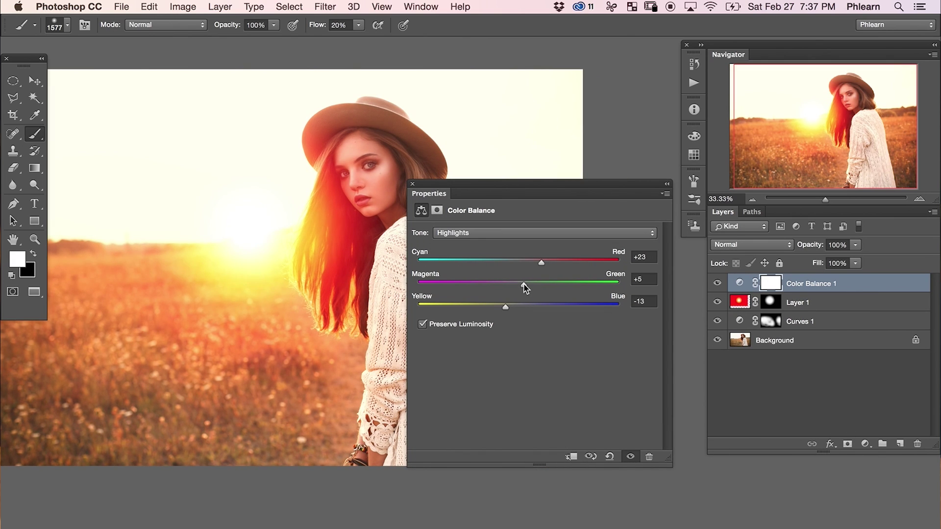
Compare the image with the Color Balance, sun flare and Curves layers hidden and shown in turn
left_click(717, 283)
left_click(717, 283)
left_click(717, 302)
left_click(717, 303)
left_click(809, 303)
left_click(717, 321)
left_click(717, 321)
left_click(809, 321)
key("alt+]")
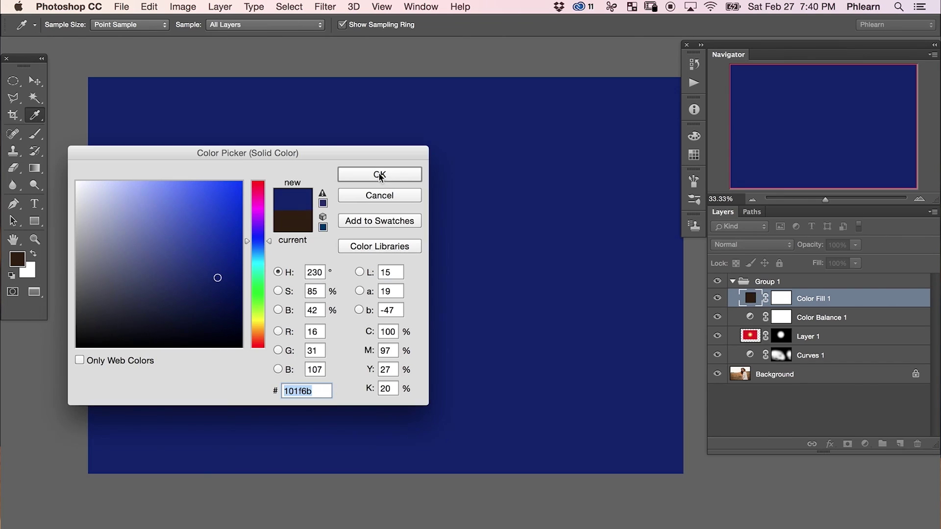
Accept hex 101f6b as the fill layer's color, set its blend mode to Lighten, and compare it hidden and shown
left_click(380, 176)
left_click(752, 245)
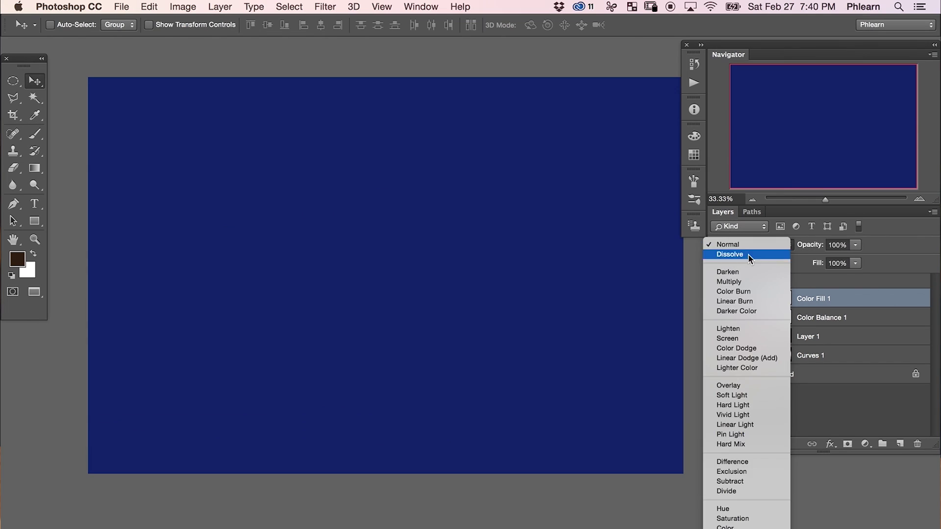
left_click(758, 318)
left_click(718, 298)
left_click(717, 298)
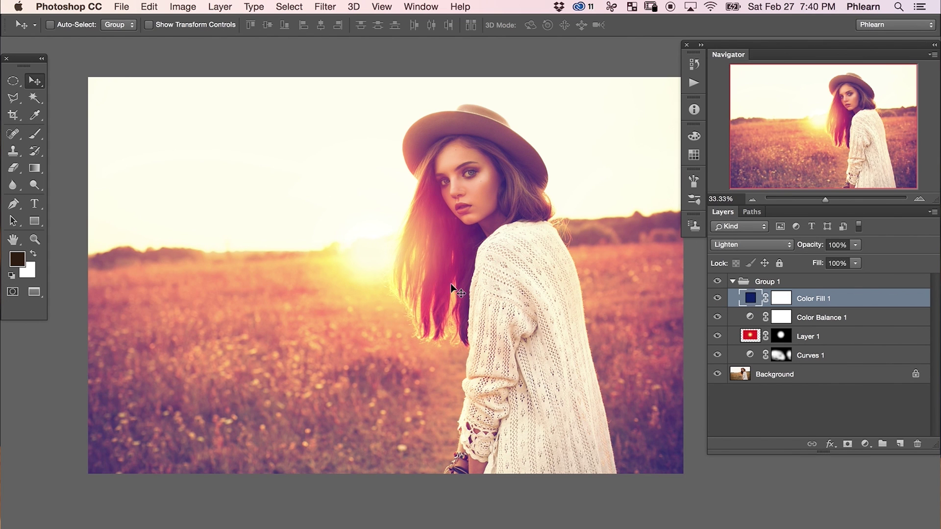
Reopen the fill layer's color and shift it through blue shades toward a darker one
double_click(748, 301)
mouse_move(204, 223)
left_mouse_down()
mouse_move(185, 204)
mouse_move(168, 266)
mouse_move(205, 285)
mouse_move(189, 265)
mouse_move(212, 292)
left_mouse_up()
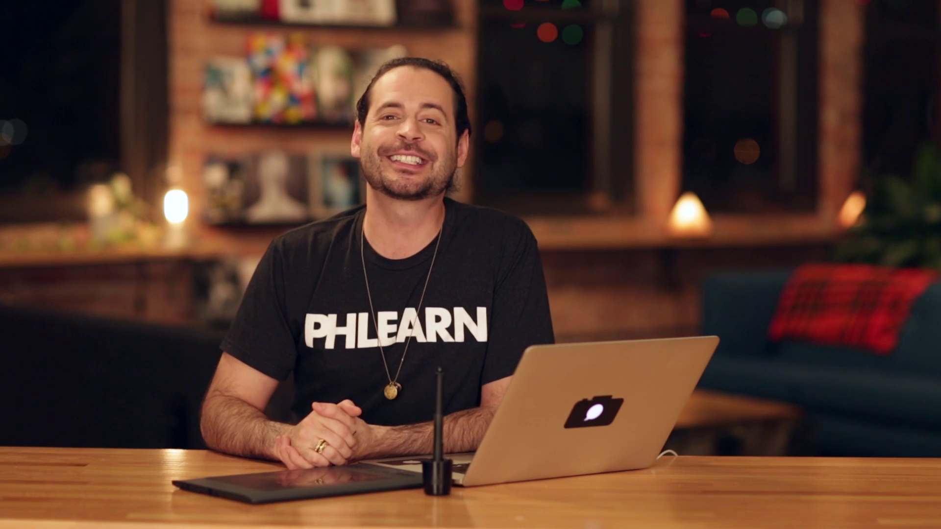